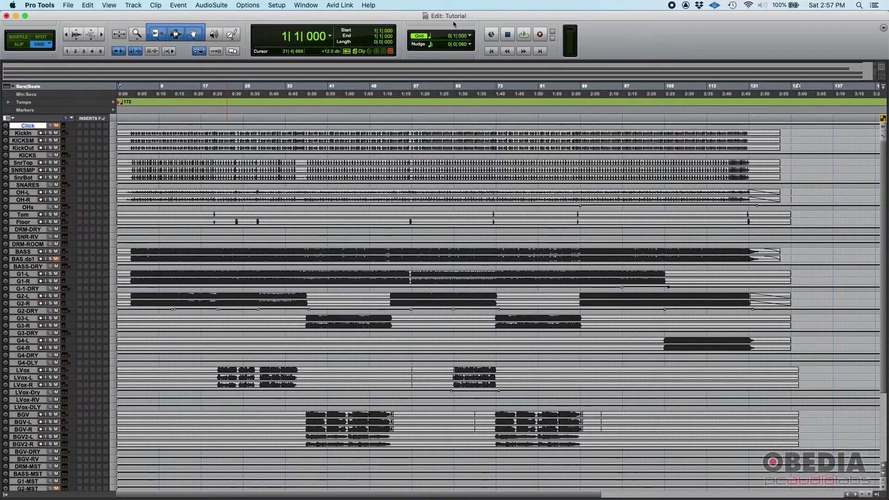
- Increase the height of all tracks until each shows its controls below the track name
scroll(398, 297, "down", 5)
scroll(401, 296, "up", 5)
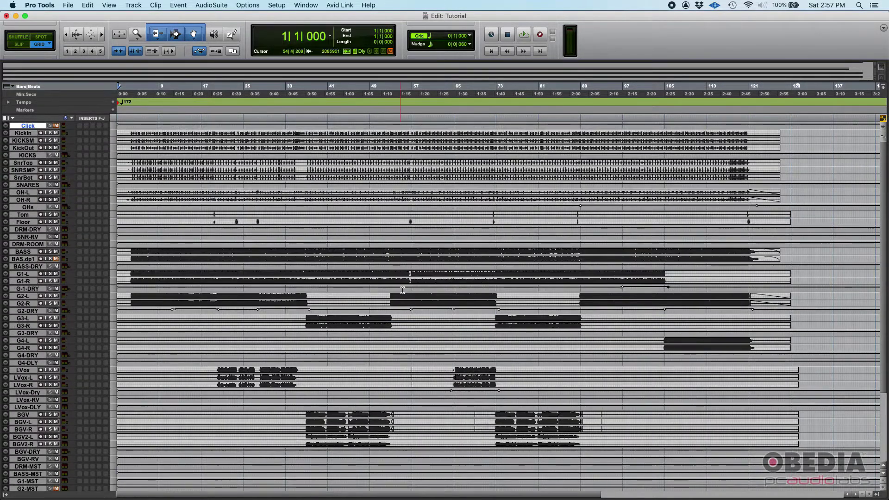
scroll(383, 290, "down", 3)
scroll(366, 289, "up", 3)
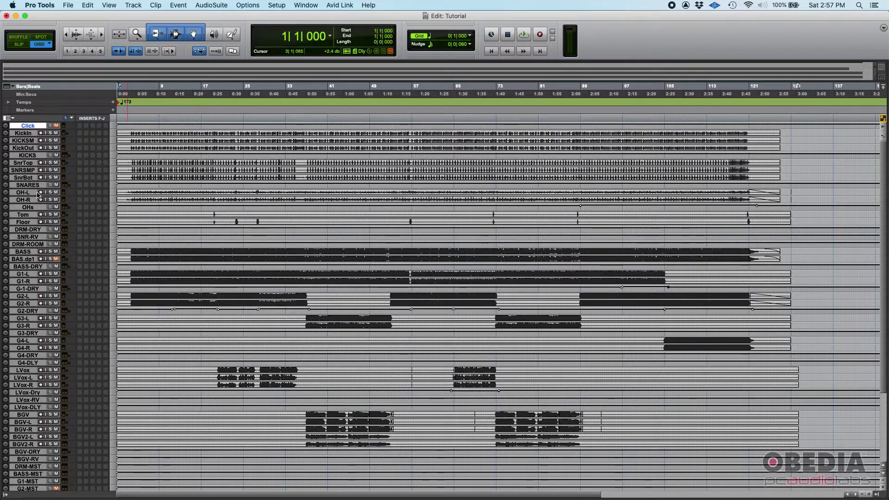
key("ctrl+alt+Up")
key("ctrl+alt+Up")
key("ctrl+alt+Up")
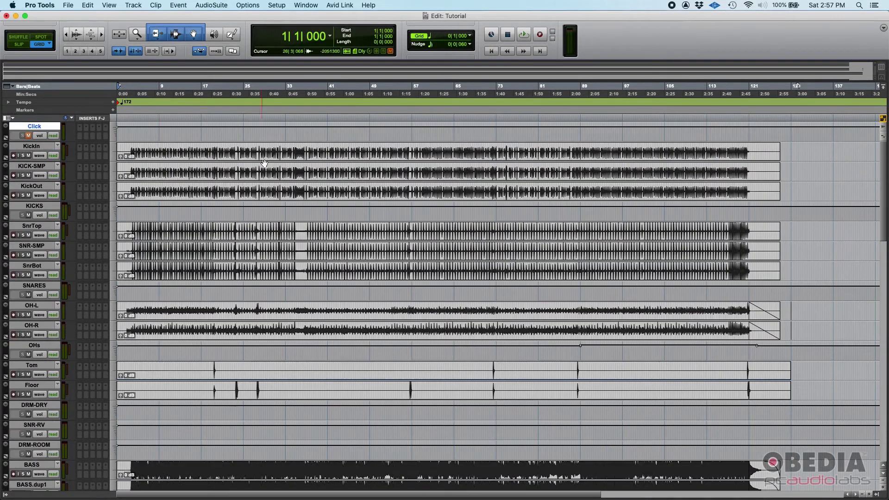
- Highlight clip ranges across the drum tracks and across the bass and guitar tracks to compare their uncolored waveforms
left_click_drag(139, 149, 545, 327)
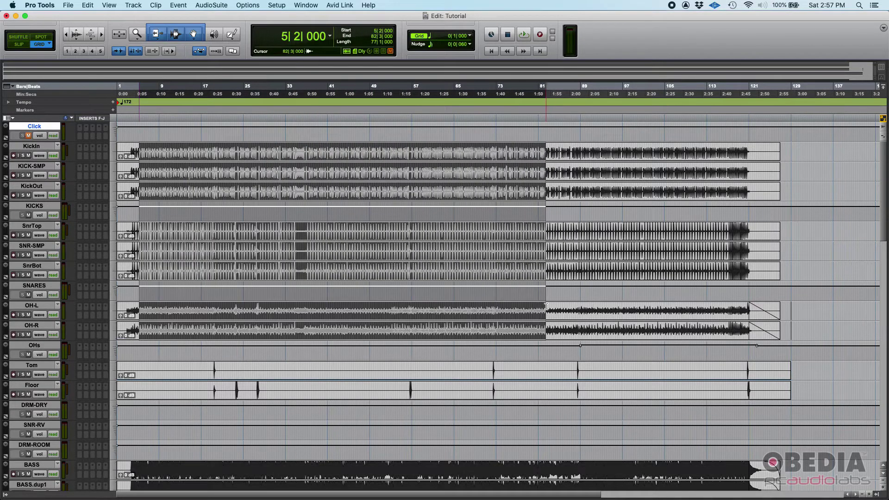
left_click(454, 145)
scroll(220, 164, "down", 10)
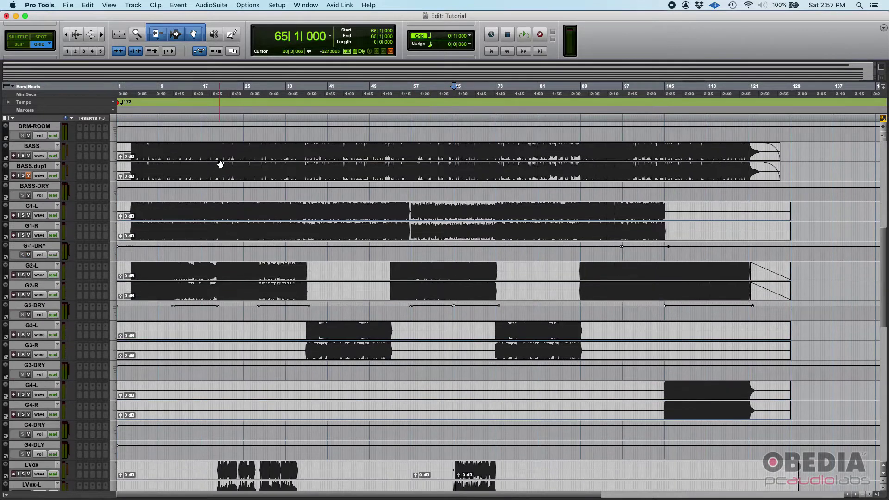
double_click(200, 155)
left_click(199, 156)
double_click(199, 155)
left_click(183, 146)
left_click_drag(179, 145, 686, 475)
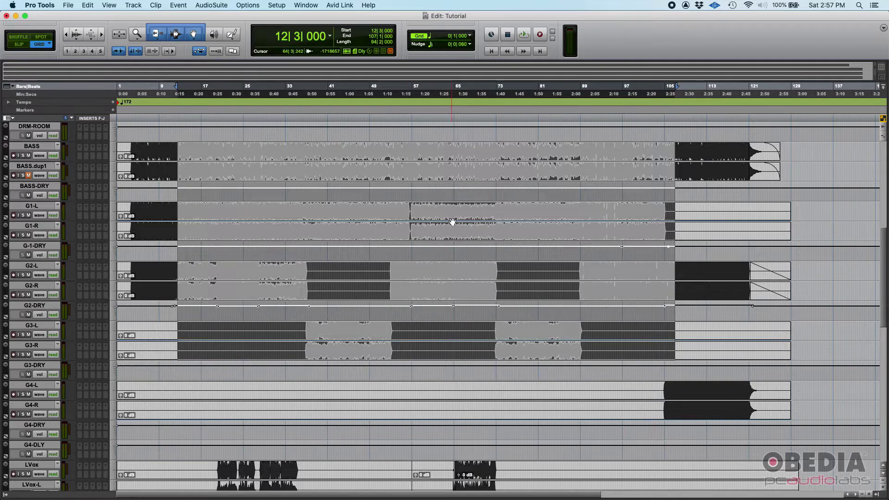
left_click(452, 223)
left_click(304, 156)
left_click(230, 149)
left_click_drag(206, 145, 725, 388)
left_click(726, 388)
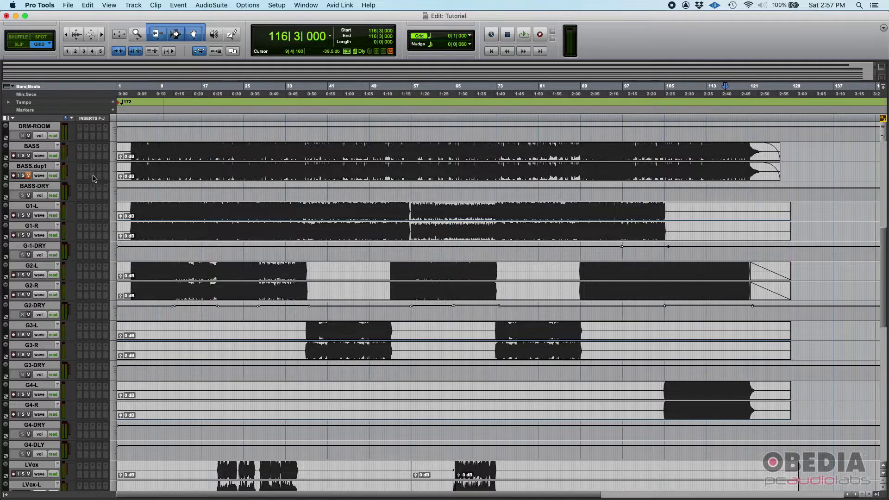
- Review the bass, guitar, lead vocal and background vocal tracks one after another, and return to the top of the session
left_click(37, 166)
left_click(37, 147)
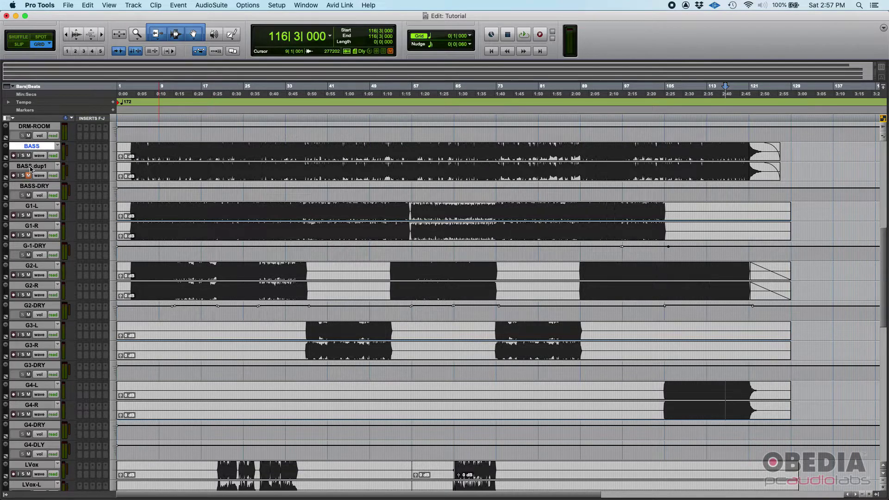
left_click(33, 167)
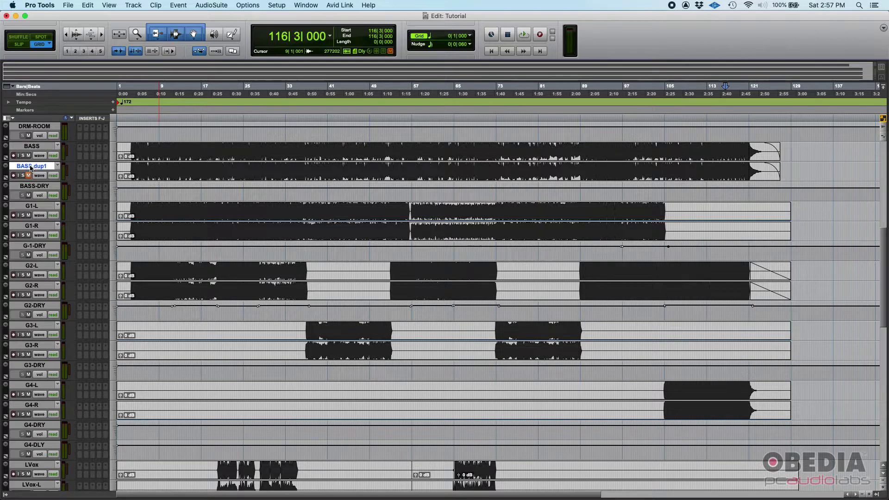
left_click(40, 207)
left_click(40, 227)
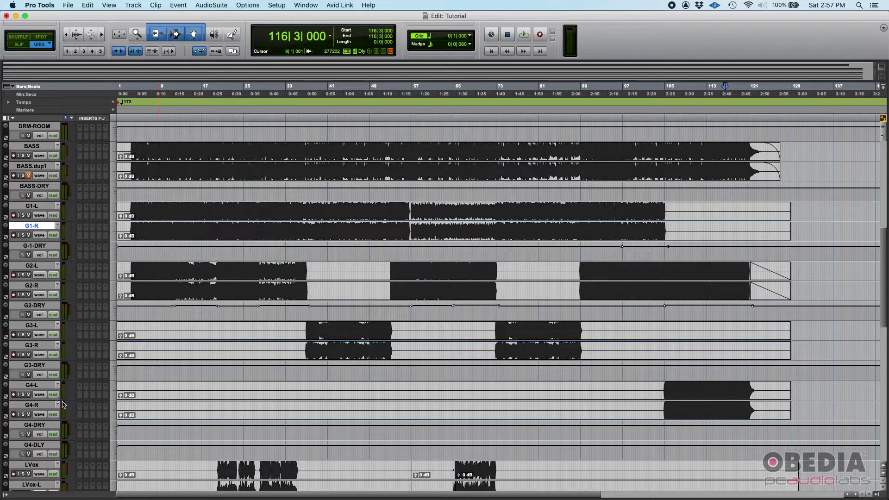
left_click(39, 326)
left_click(37, 345)
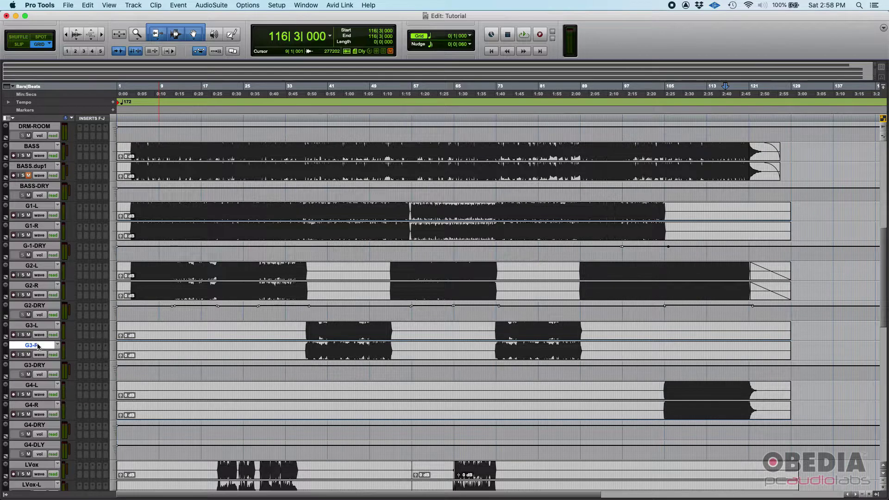
scroll(57, 359, "down", 3)
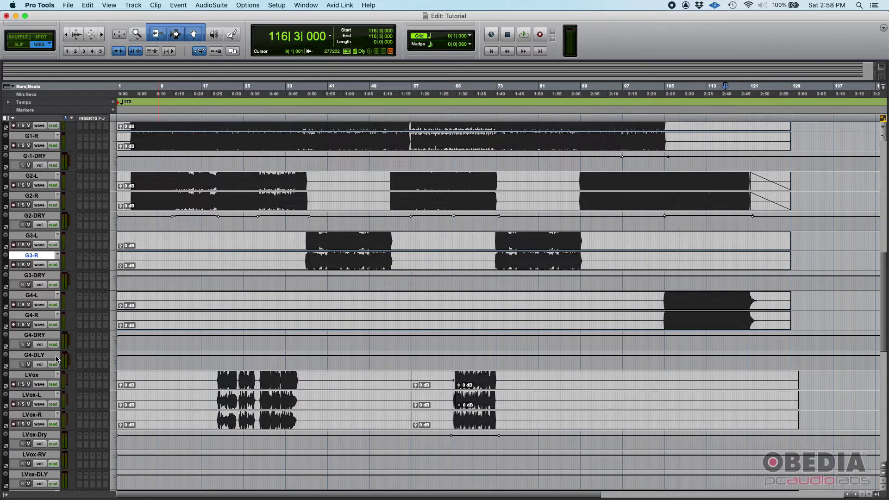
left_click(40, 375)
left_click(39, 394)
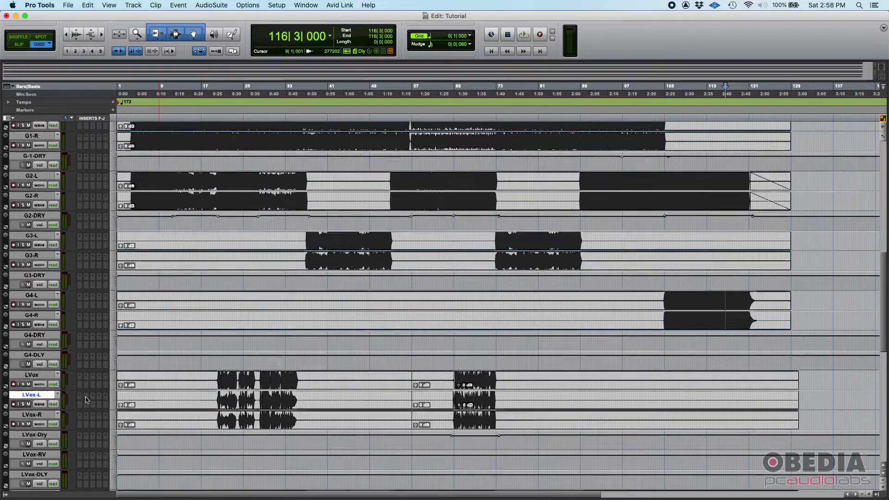
scroll(40, 417, "down", 4)
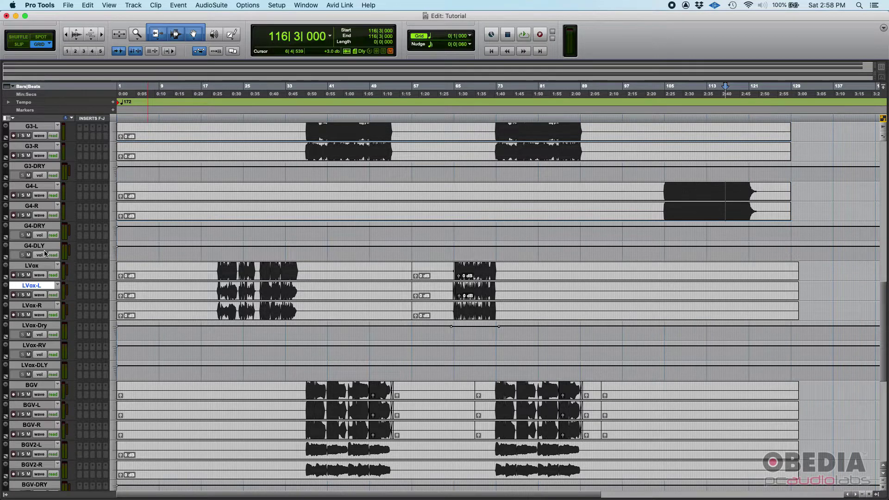
scroll(310, 295, "down", 5)
scroll(308, 296, "down", 3)
scroll(309, 296, "up", 12)
scroll(308, 294, "up", 10)
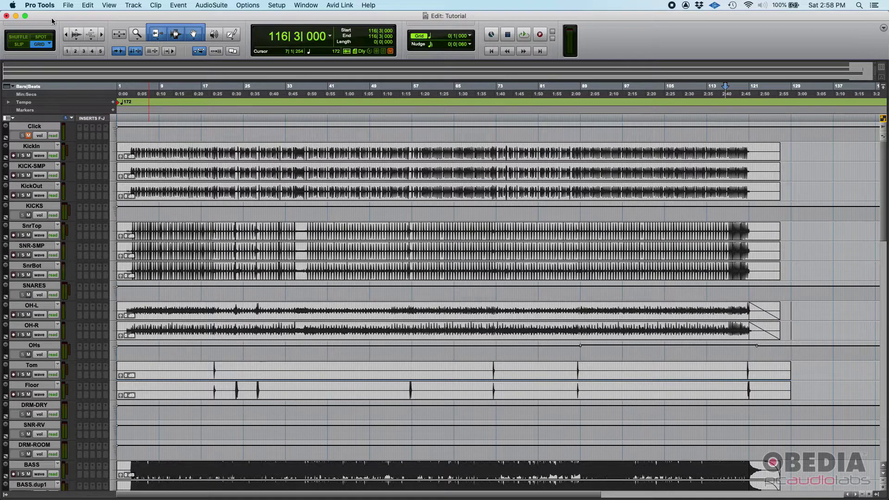
- Check the default track and clip color coding in the Display preferences and accept the dialog
left_click(45, 6)
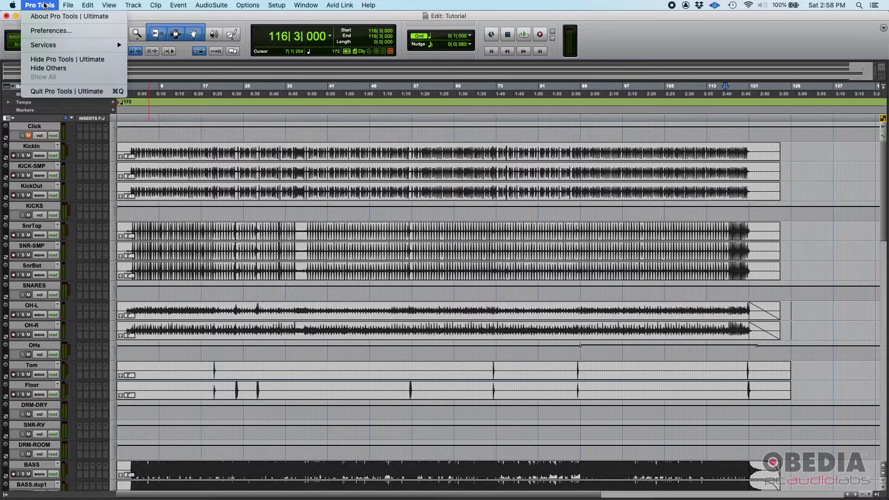
left_click(51, 30)
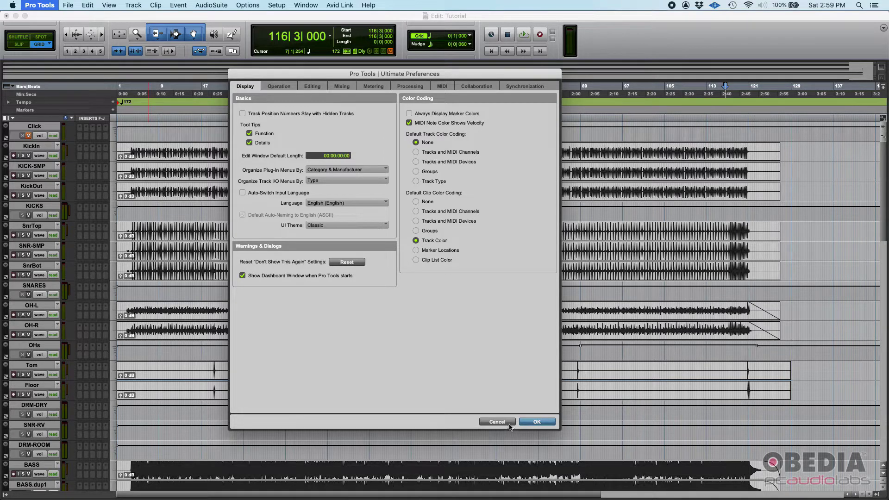
left_click(536, 422)
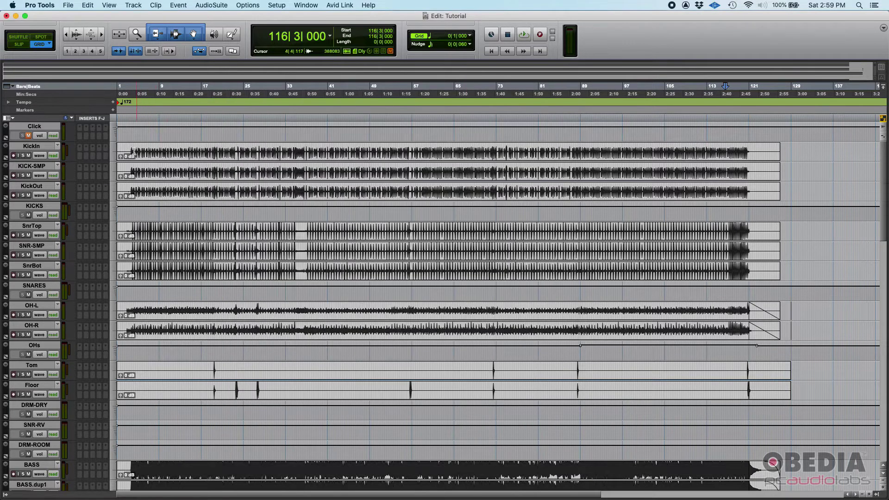
- Enlarge the track height of KickIn, KICK-SMP and KickOut
double_click(37, 147)
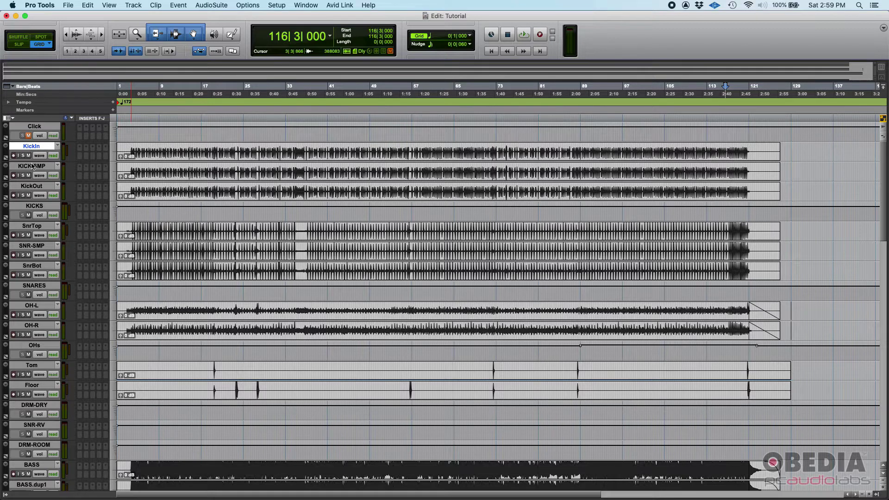
left_click(31, 167)
key("ctrl+Up")
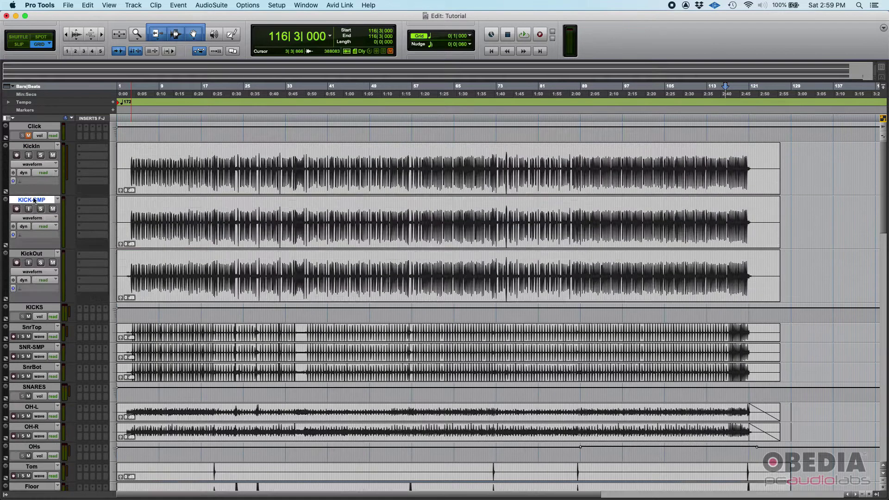
- Assign the darkest blue in the last column of the Color Palette to the KickIn track and move the palette off its waveform
left_click(26, 146)
double_click(6, 166)
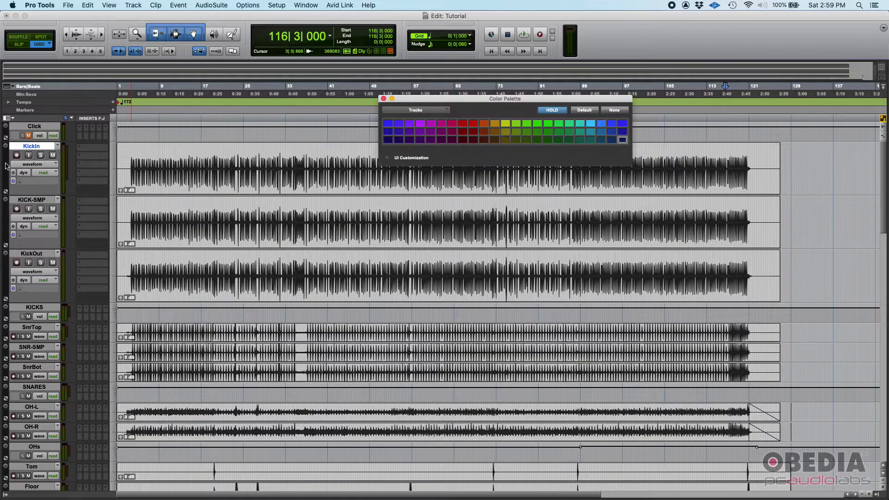
left_click_drag(484, 101, 241, 123)
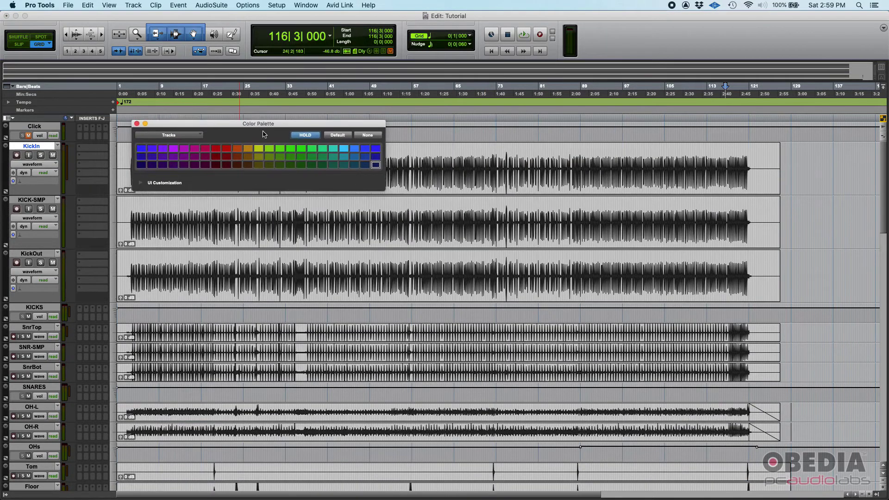
left_click_drag(264, 127, 314, 119)
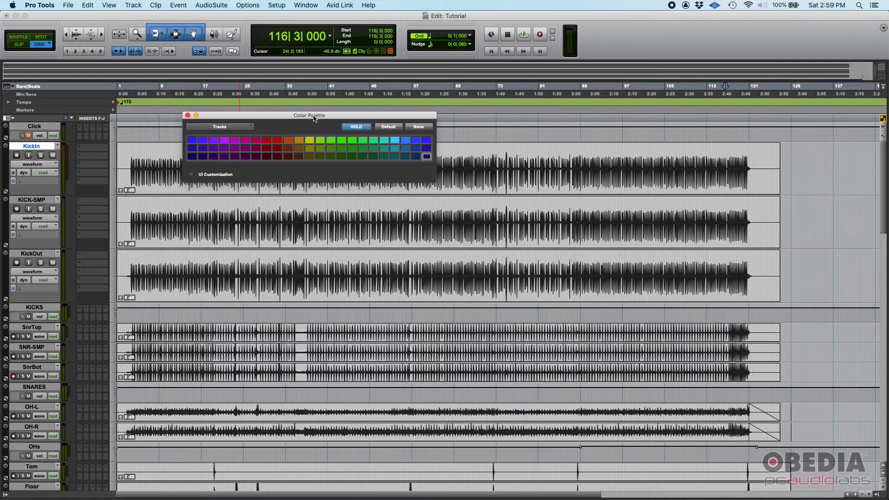
left_click(418, 160)
left_click(429, 158)
left_click_drag(324, 115, 318, 283)
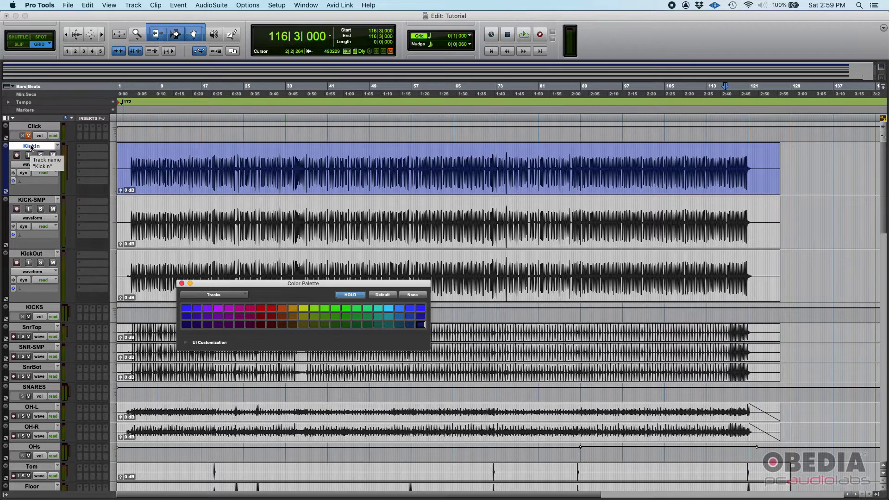
- Apply the same dark blue to all drum tracks from KickIn through DRM-ROOM and close the Color Palette
scroll(33, 153, "down", 6)
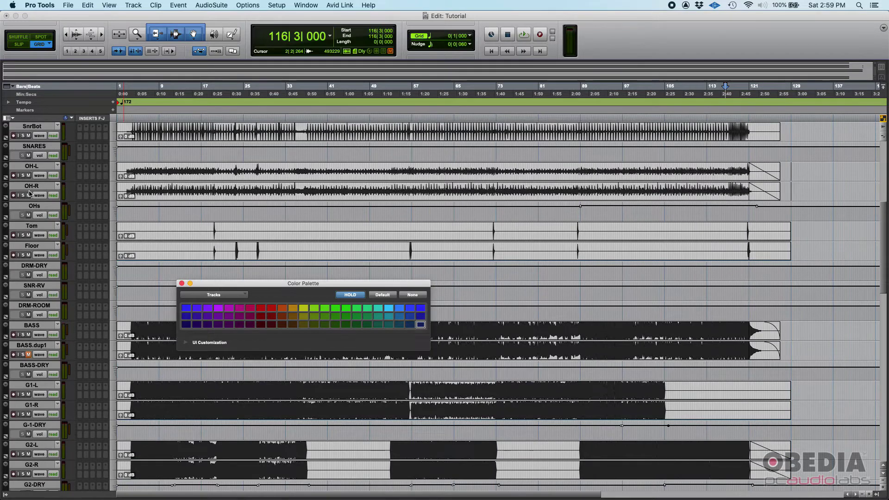
left_click(34, 306, "shift")
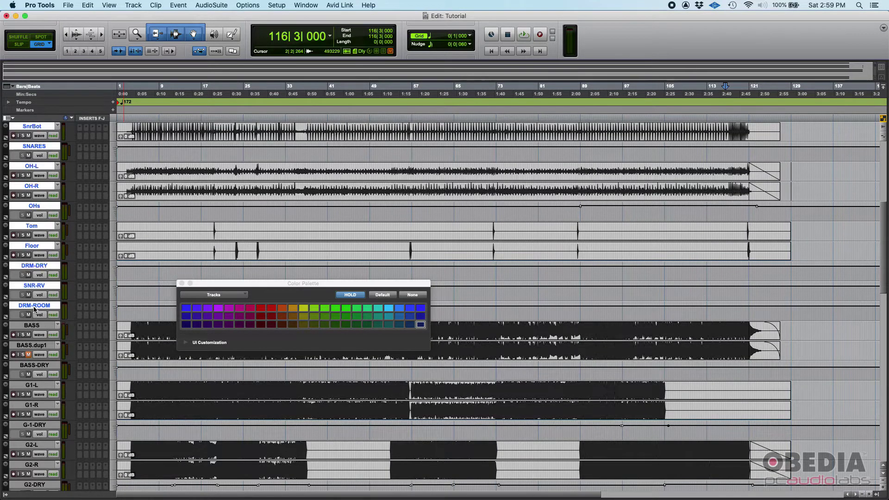
scroll(91, 307, "up", 6)
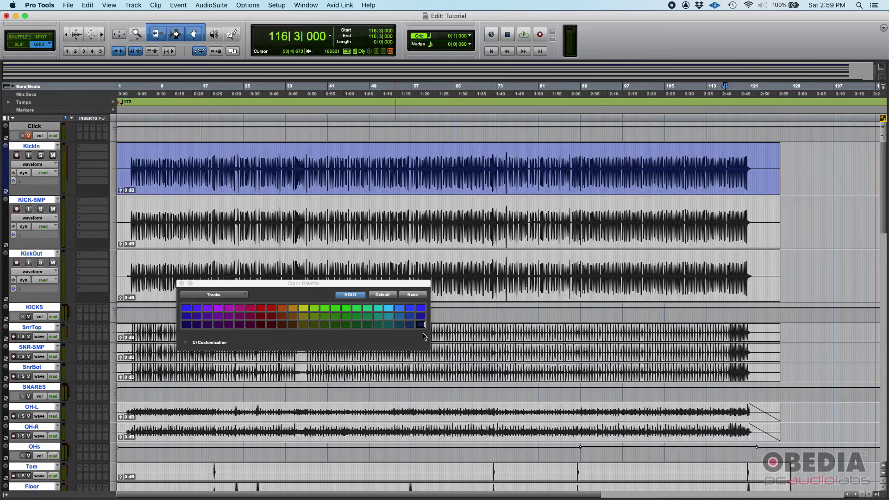
left_click(421, 326)
scroll(303, 198, "down", 5)
scroll(303, 199, "up", 3)
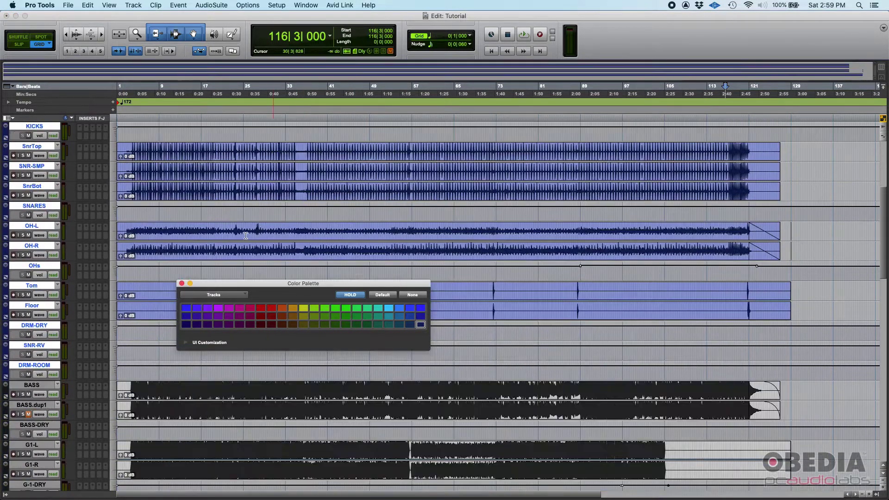
left_click(181, 283)
- Color the BASS, BASS.dup1 and BASS-DRY tracks dark purple with the Color Palette
scroll(63, 336, "down", 3)
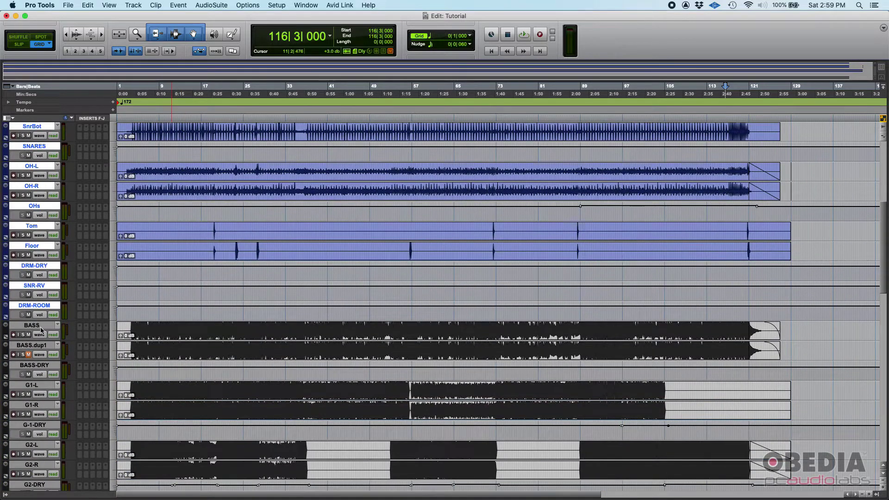
left_click(39, 327)
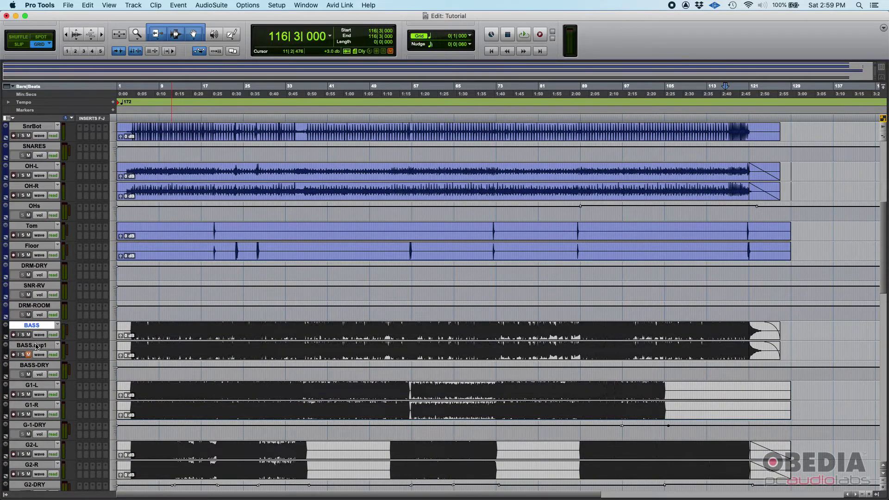
left_click(37, 346, "shift")
left_click(34, 367, "shift")
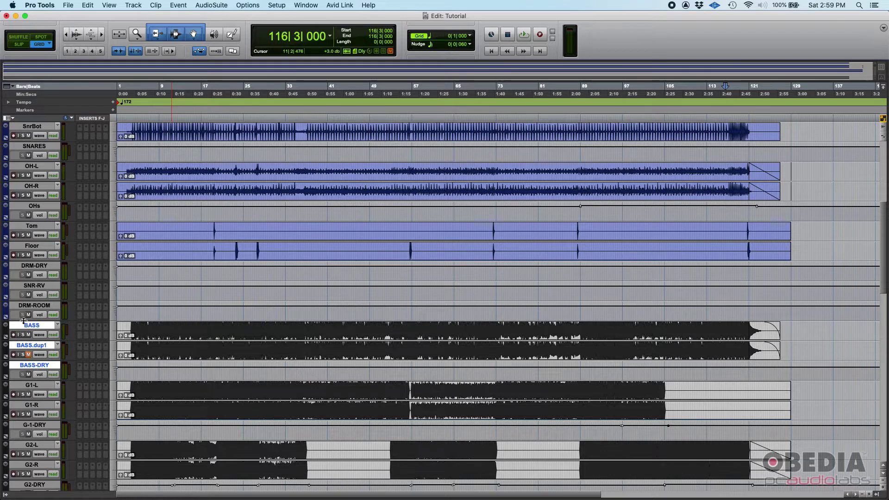
double_click(6, 354)
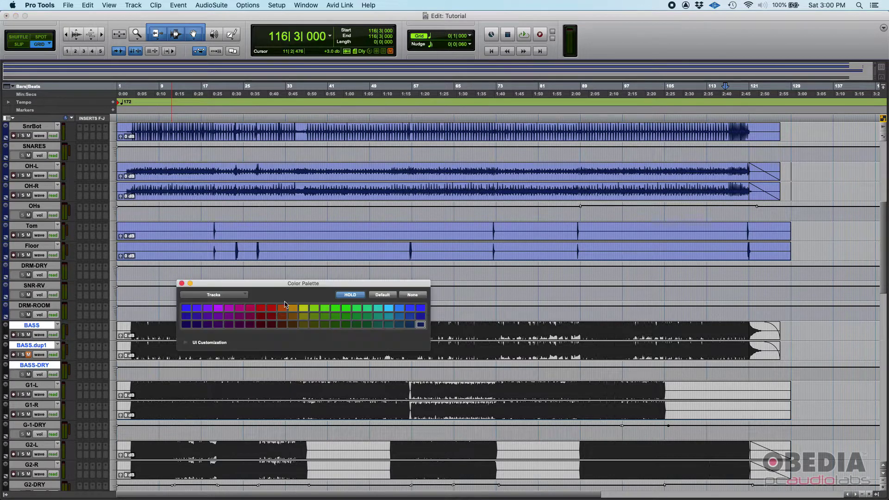
left_click(207, 325)
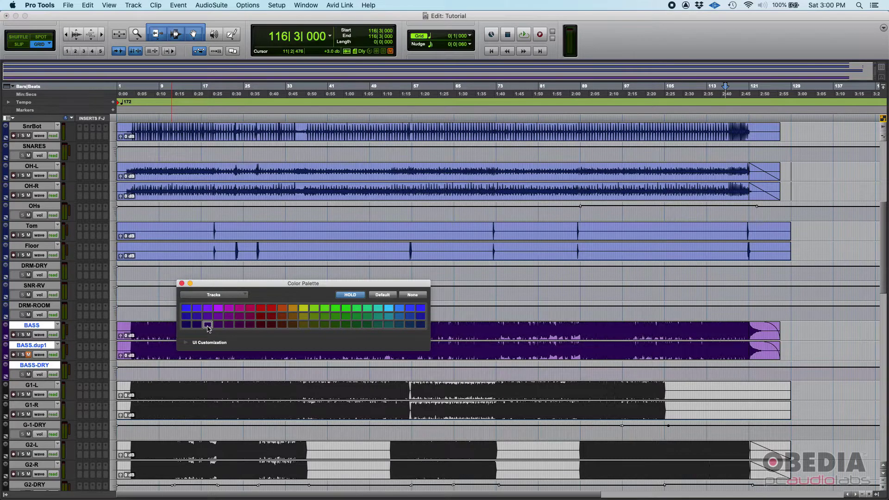
- Color the guitar tracks from G1-L through G4-DLY bright green with the Color Palette
left_click_drag(242, 286, 300, 171)
scroll(235, 278, "down", 6)
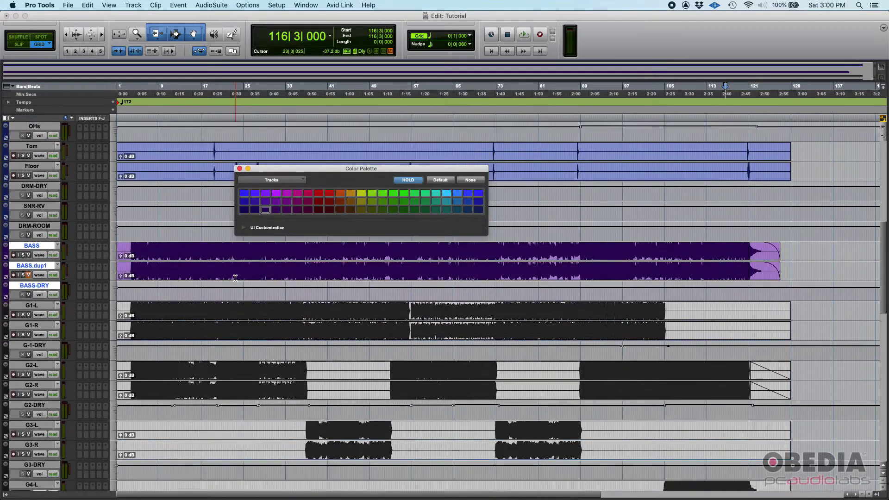
left_click(35, 266)
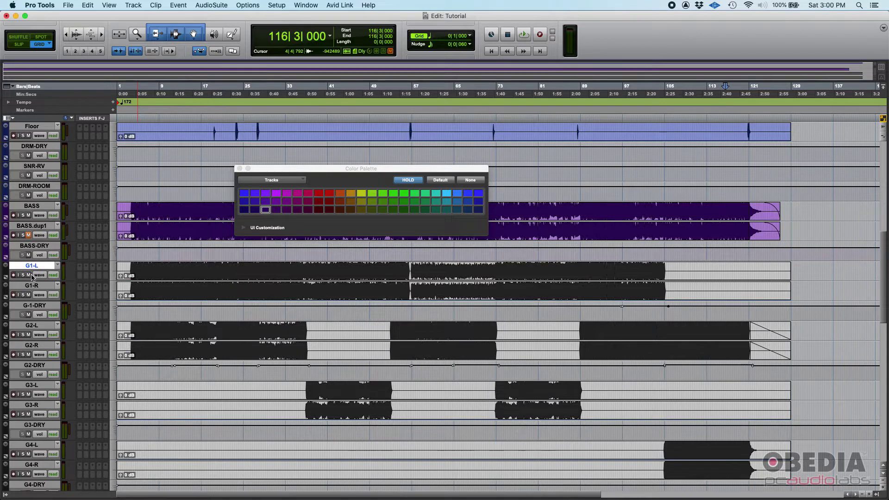
scroll(34, 277, "down", 10)
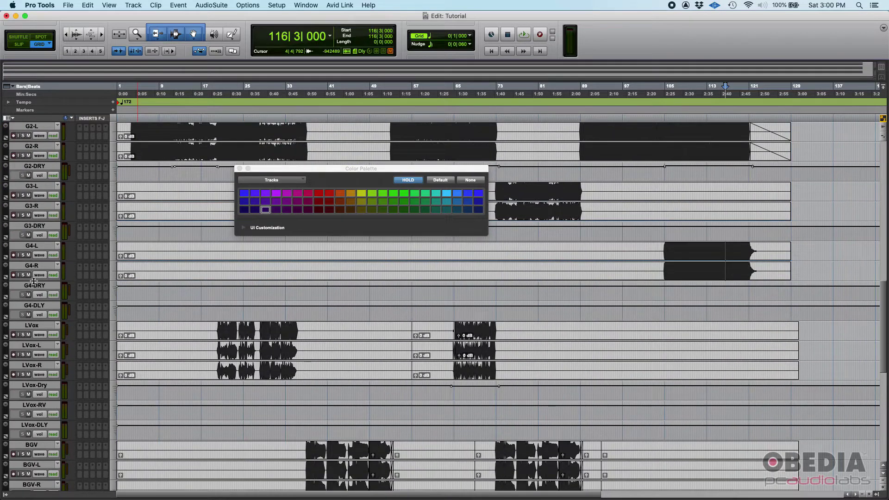
left_click(37, 305, "shift")
scroll(38, 305, "up", 5)
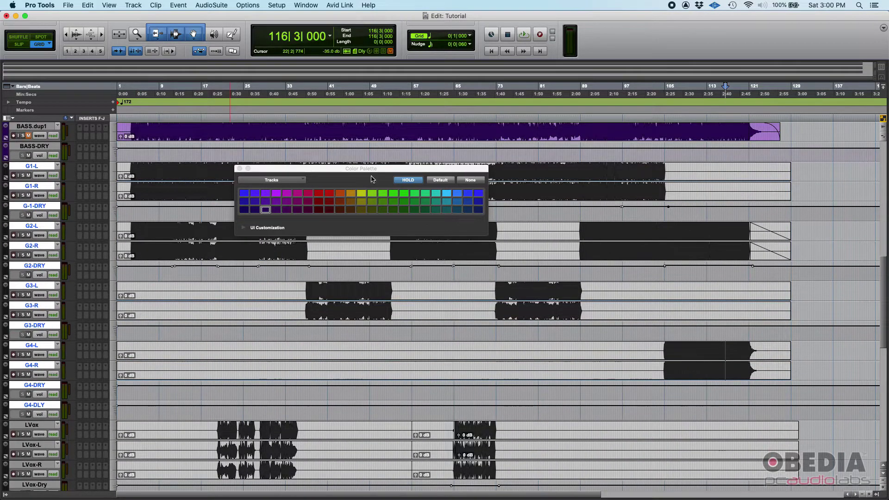
left_click(390, 194)
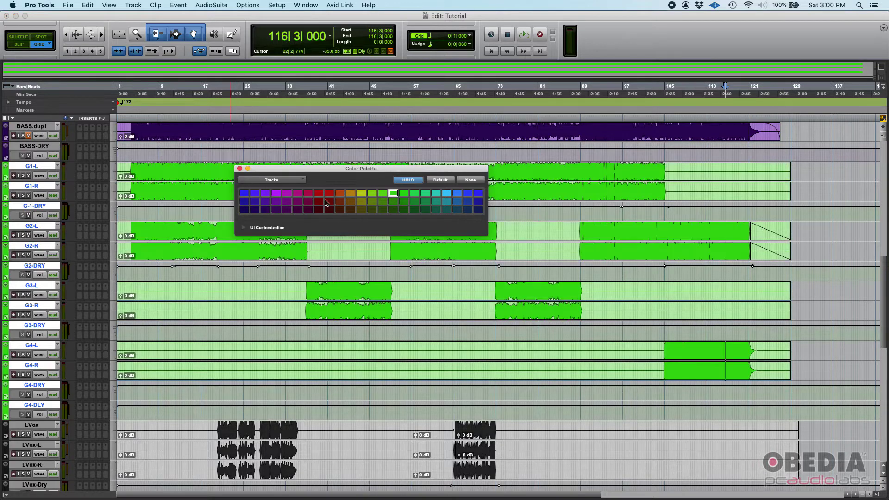
- Color the lead vocal tracks from LVox through LVox-DLY light sky blue
scroll(55, 270, "down", 6)
left_click(39, 306)
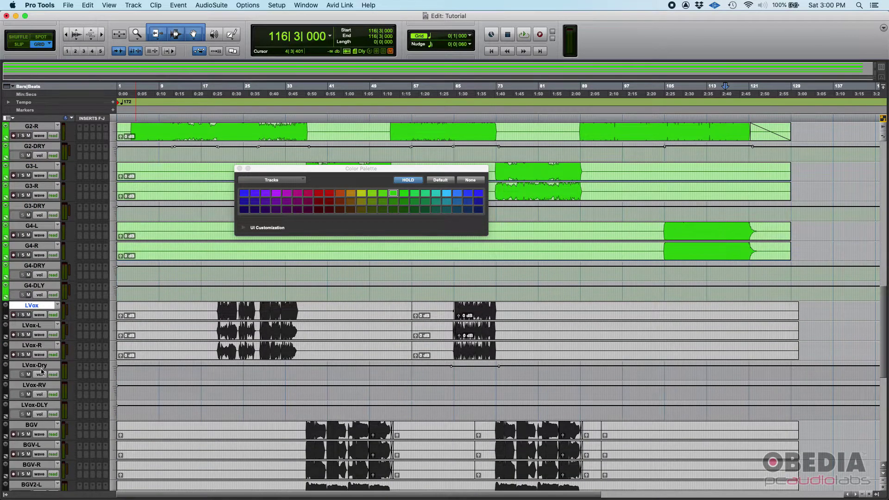
left_click(44, 407, "shift")
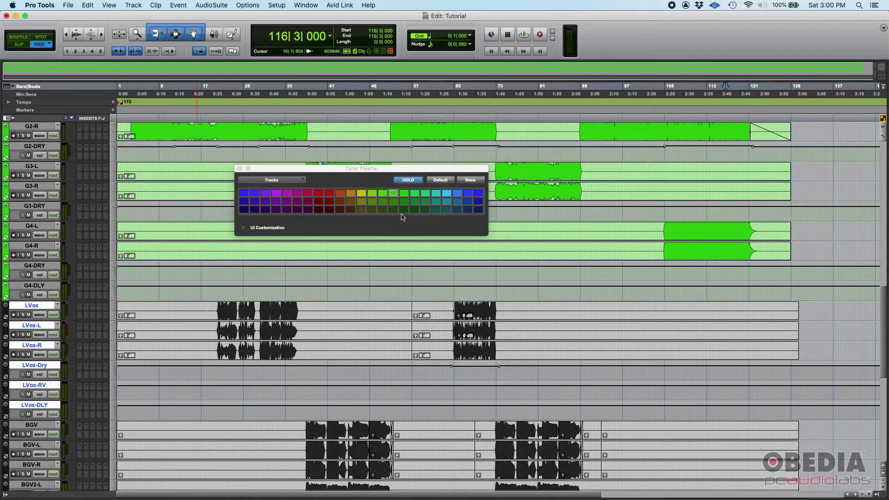
left_click(444, 194)
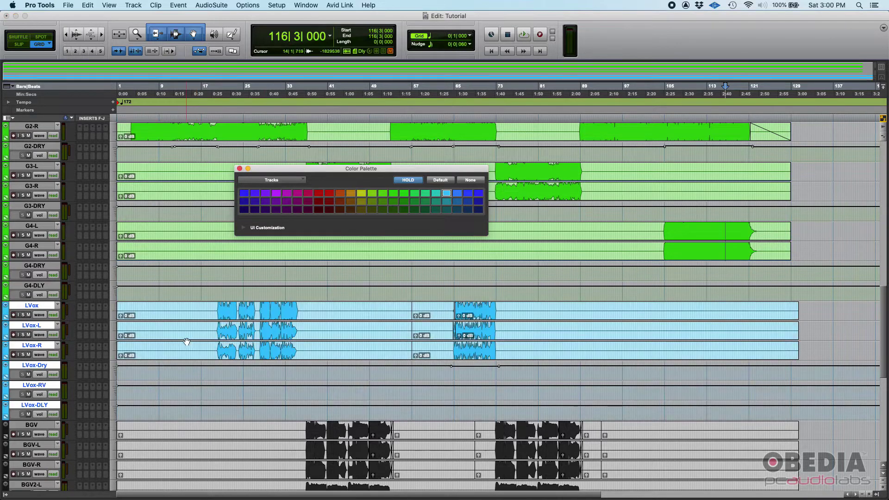
- Color the background vocal tracks from BGV through BGV-RV a darker teal, one shade below the lead vocal color, and close the Color Palette
scroll(182, 340, "down", 4)
scroll(181, 341, "down", 1)
left_click(46, 327)
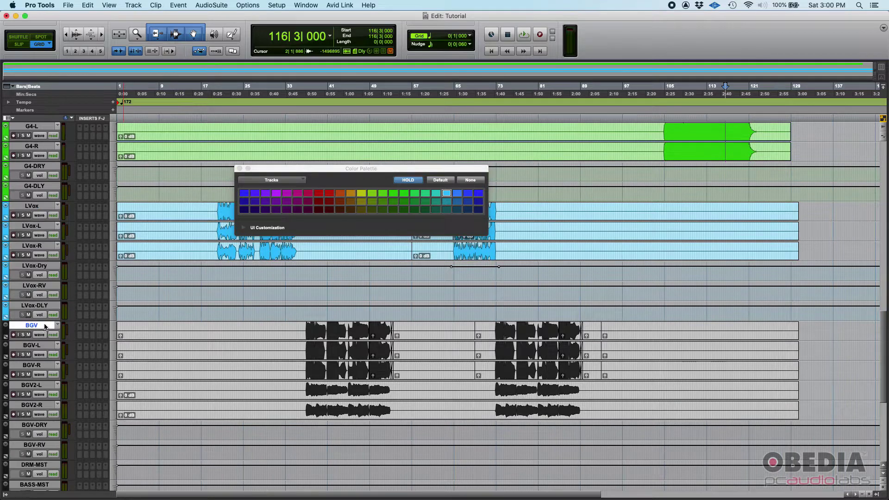
scroll(44, 446, "down", 1)
scroll(44, 446, "down", 1)
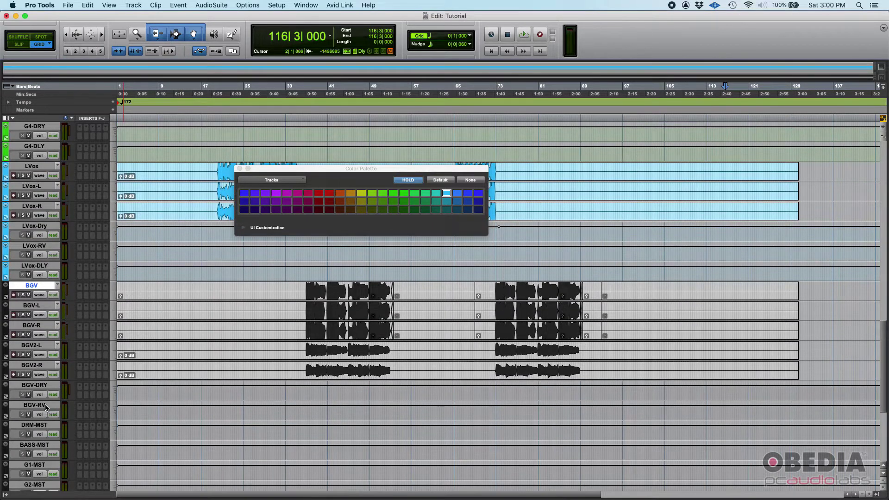
left_click(45, 406, "shift")
left_click(447, 202)
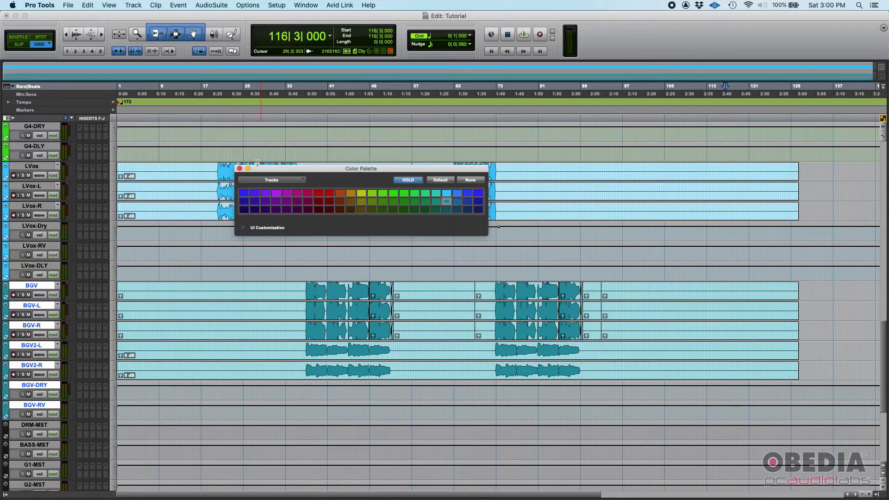
left_click(240, 169)
- Shrink all tracks to the smallest height and look over the color groups across the whole session
scroll(879, 189, "up", 20)
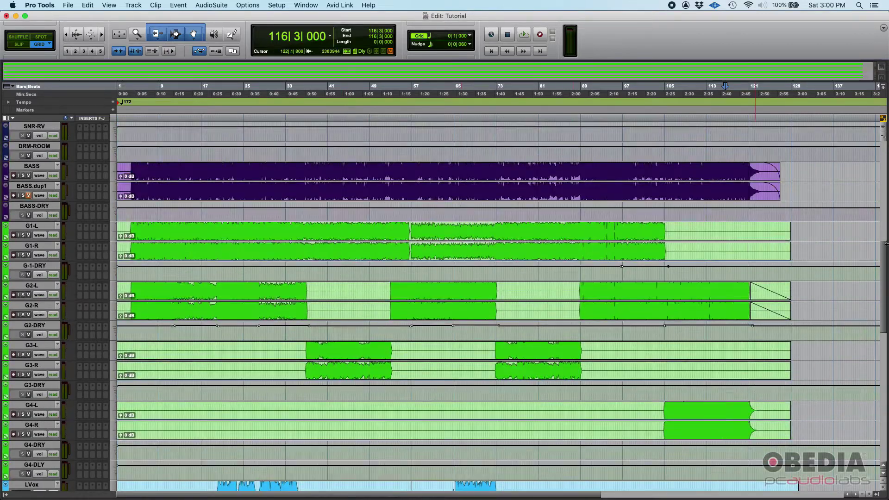
scroll(879, 189, "up", 10)
scroll(880, 189, "down", 20)
scroll(880, 189, "up", 20)
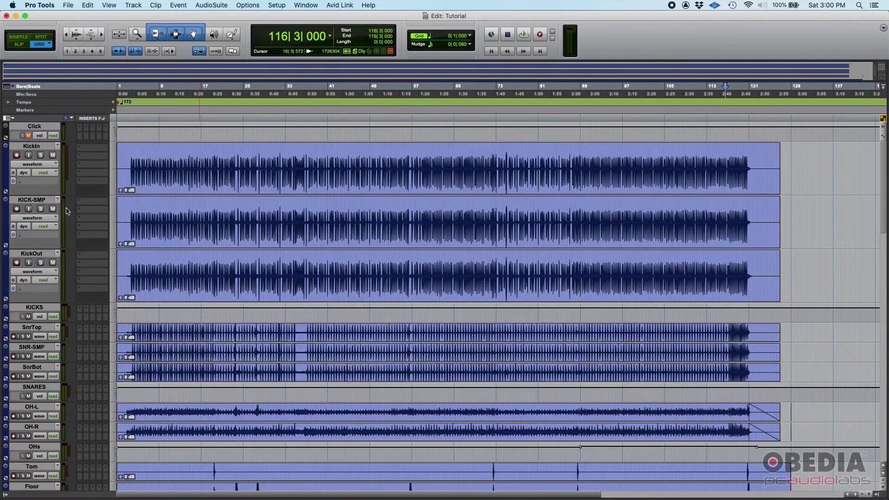
key("ctrl+alt+Down")
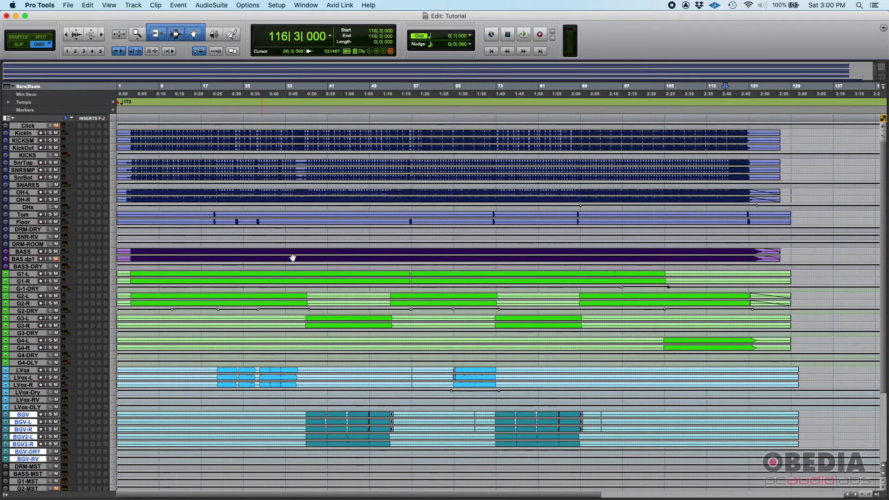
scroll(316, 286, "down", 3)
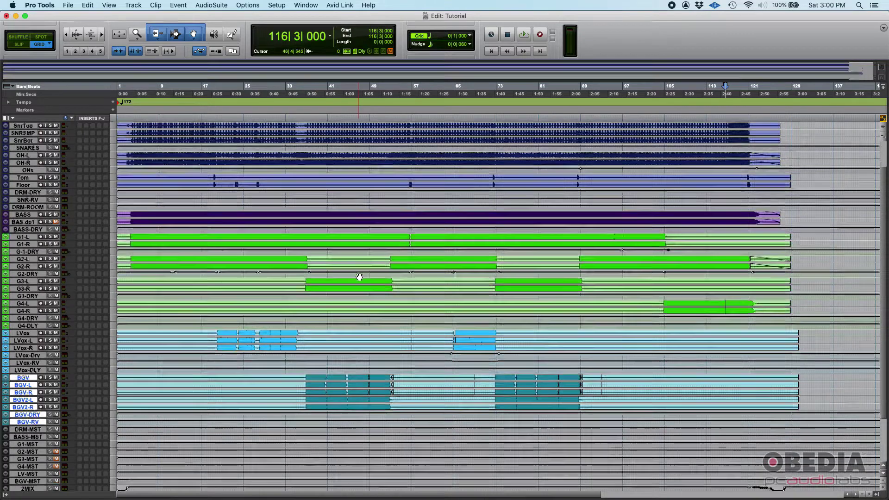
scroll(317, 300, "down", 2)
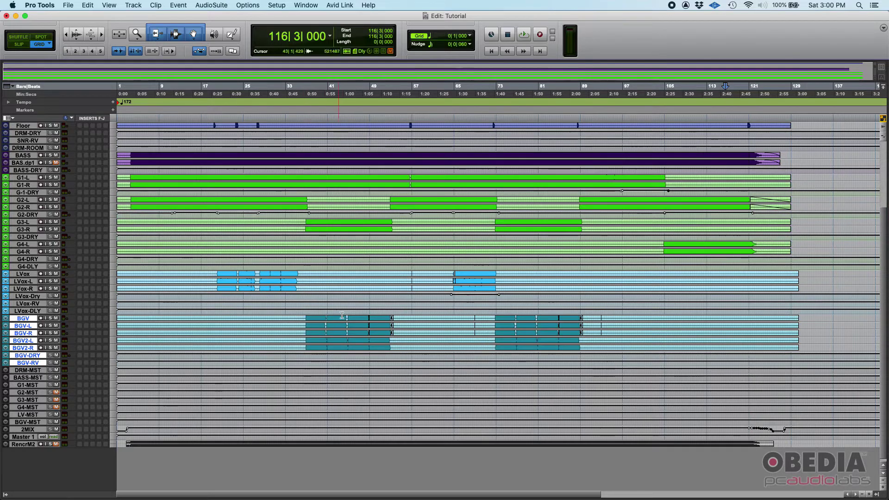
- Enlarge the height of all tracks to a uniform small size and select the DRM-MST track below the background vocals
key("ctrl+alt+Up")
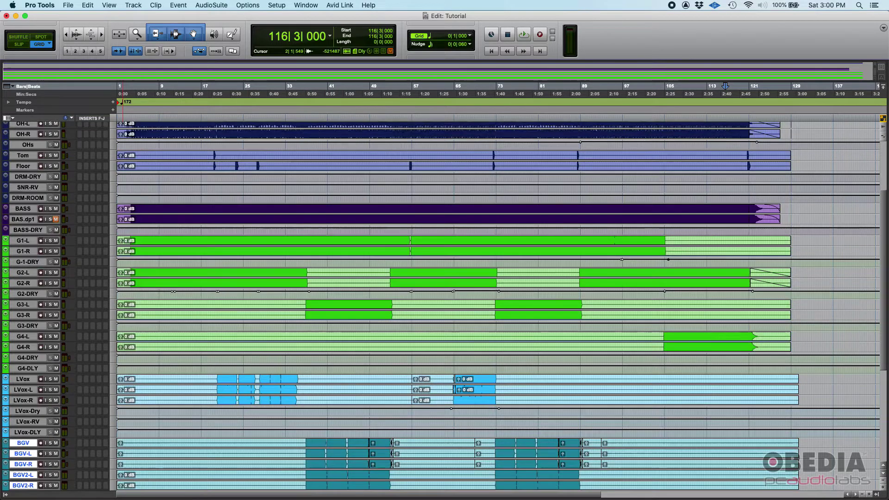
key("ctrl+alt+Down")
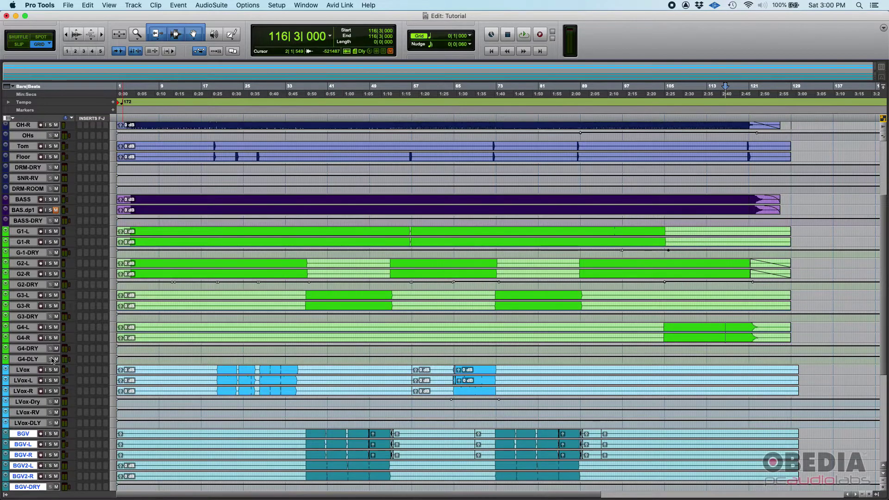
scroll(42, 361, "down", 8)
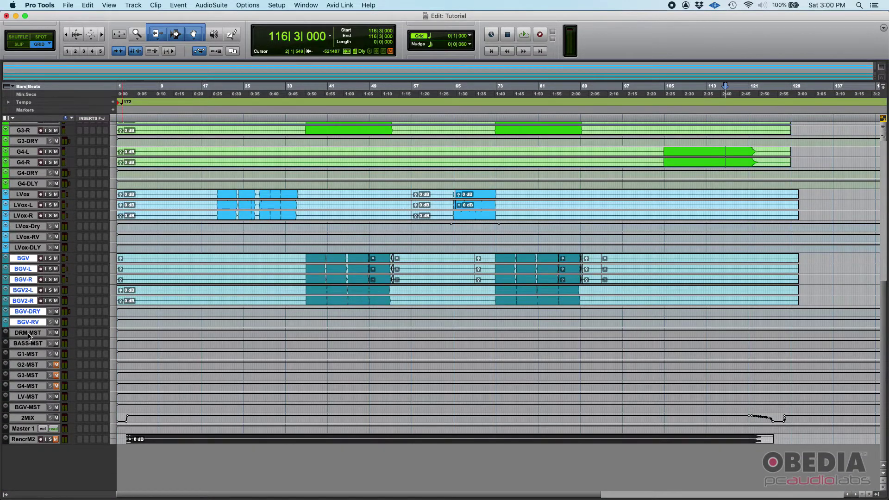
left_click(29, 334)
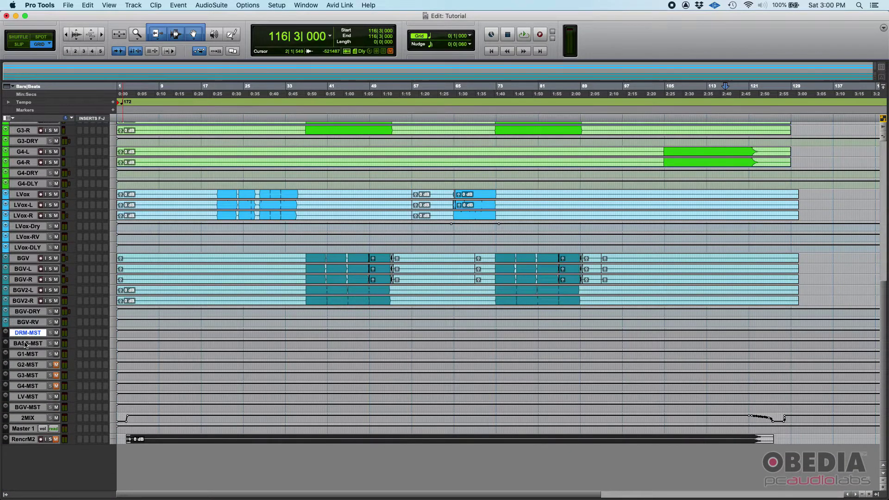
left_click(28, 344)
left_click(30, 334)
scroll(106, 264, "up", 5)
scroll(93, 296, "down", 4)
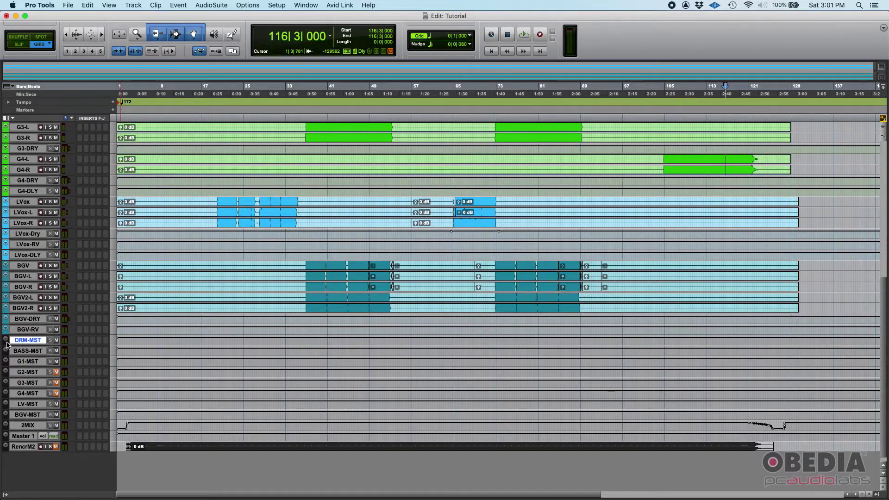
key("ctrl+alt+Up")
key("ctrl+alt+Up")
key("ctrl+alt+Up")
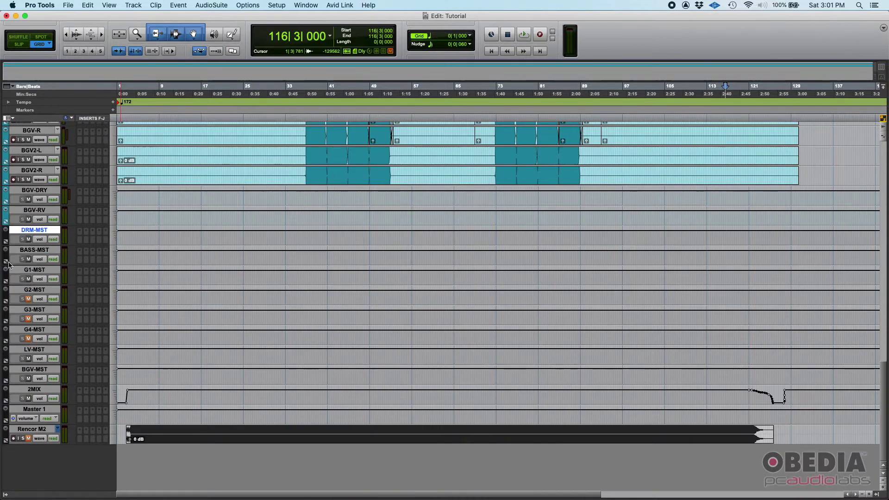
- Color DRM-MST the drums' dark blue and BASS-MST the bass tracks' dark purple with the Color Palette
double_click(7, 234)
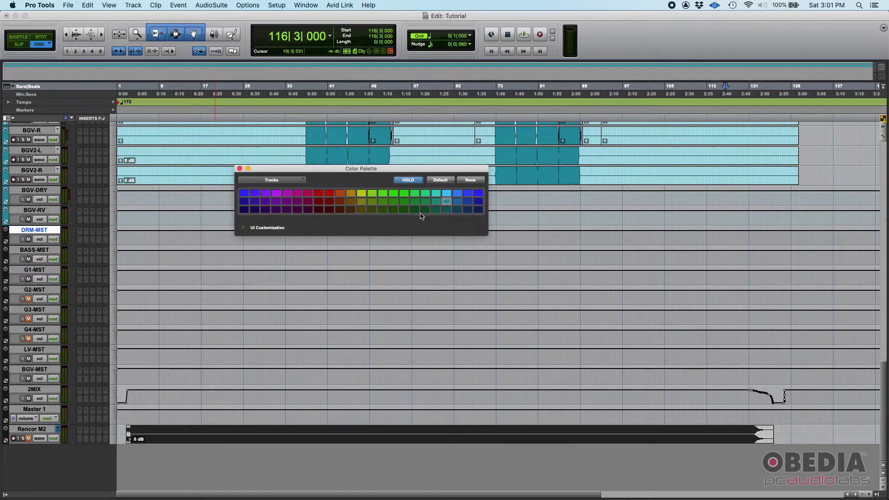
left_click(479, 210)
left_click(33, 250)
left_click(266, 209)
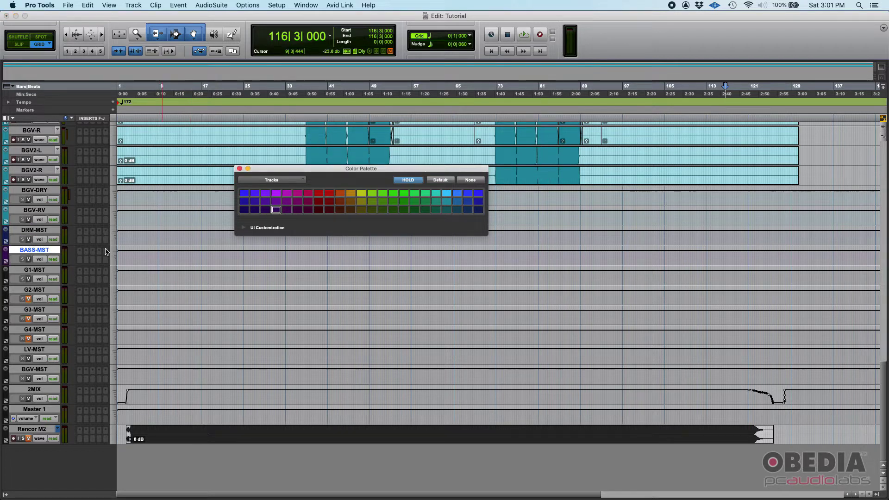
- Color the guitar master tracks G1-MST through G4-MST the same bright green as the guitars
left_click(35, 271)
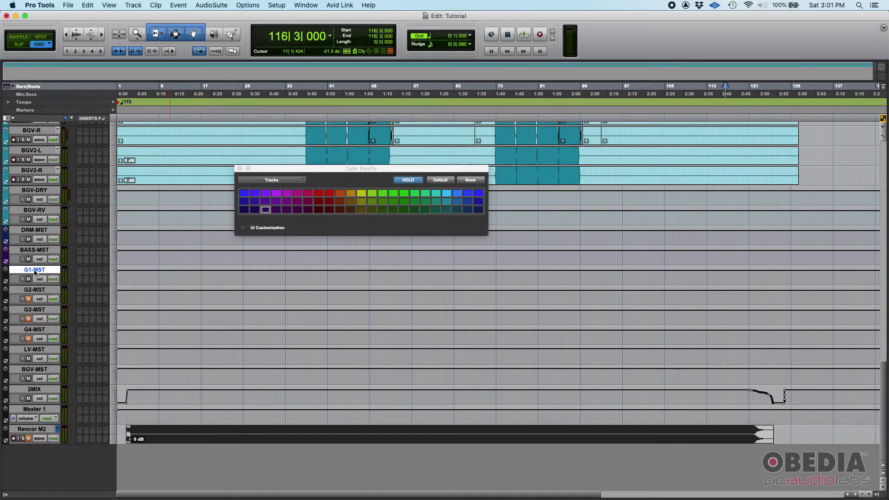
left_click(42, 329, "shift")
left_click(391, 199)
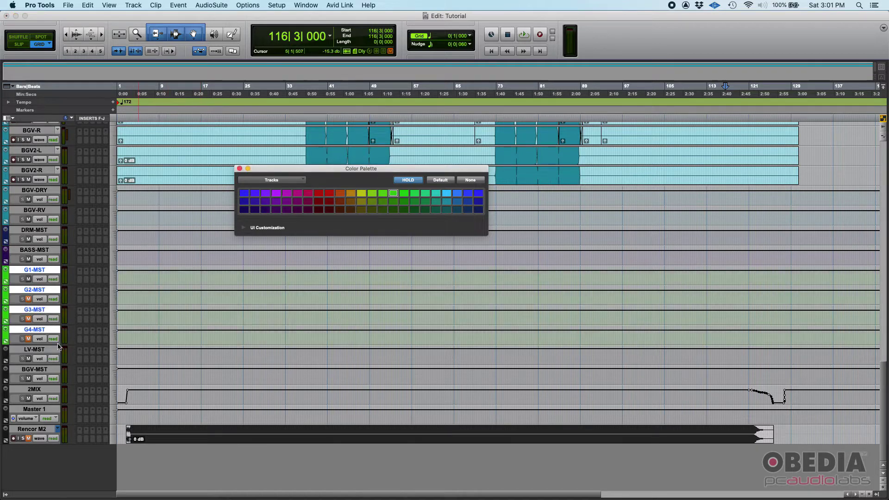
- Color LV-MST light sky blue and BGV-MST teal to match their vocal groups, and close the Color Palette
left_click(35, 349)
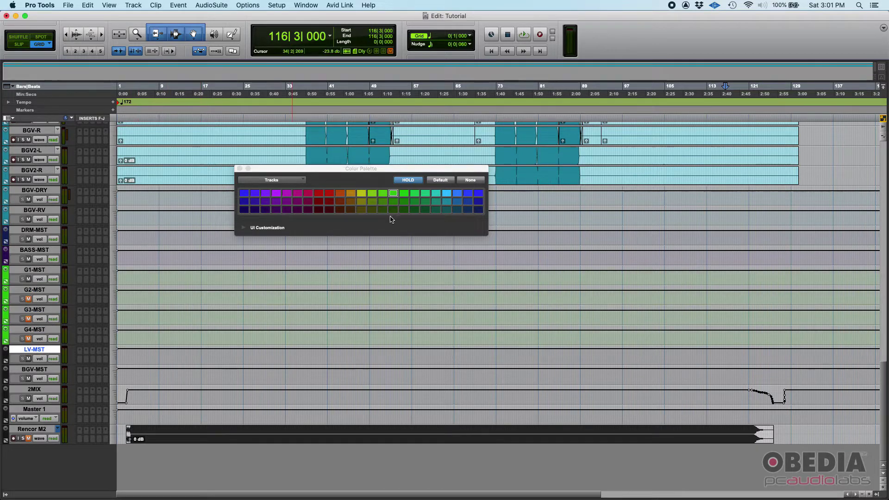
left_click(446, 194)
left_click(39, 371)
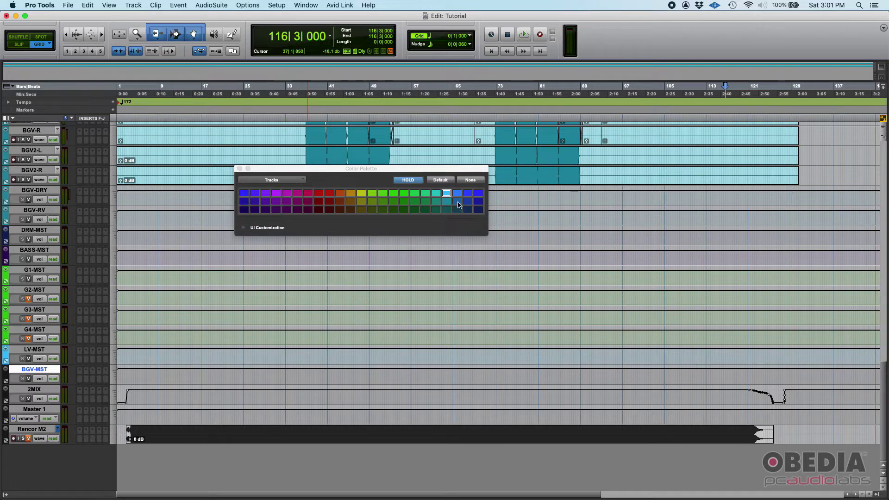
left_click(458, 194)
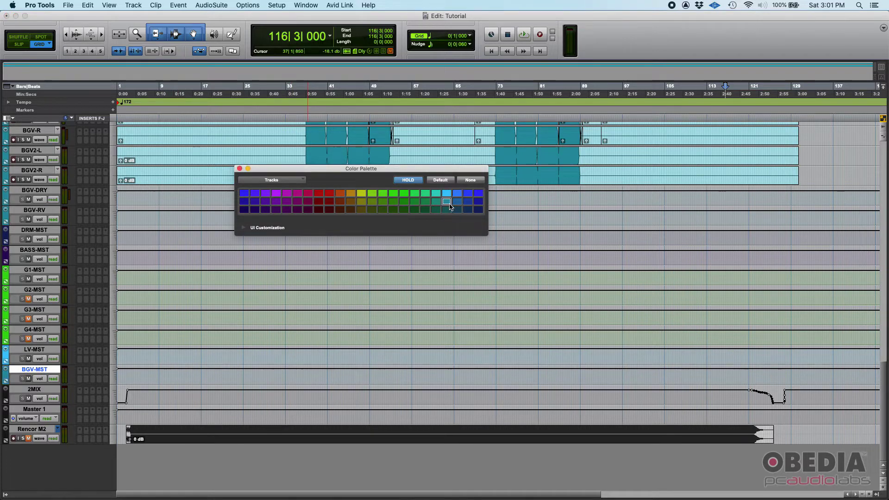
left_click(240, 169)
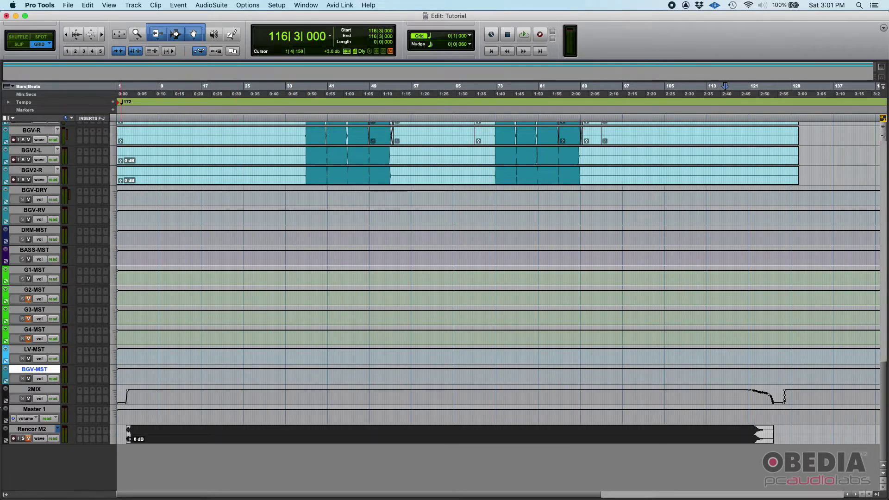
- Look over the color-coded session, checking the 2MIX and Master 1 tracks and the drum, bass, guitar and vocal groups
left_click(35, 391)
left_click(37, 410)
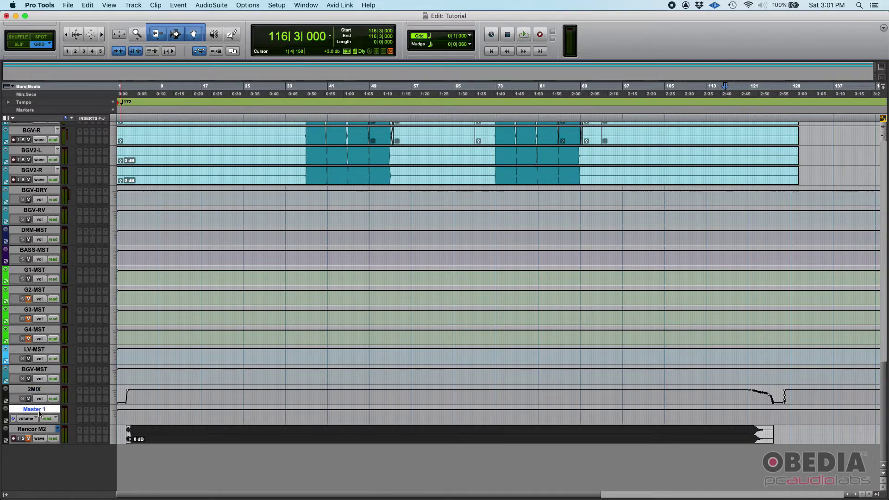
scroll(72, 411, "up", 15)
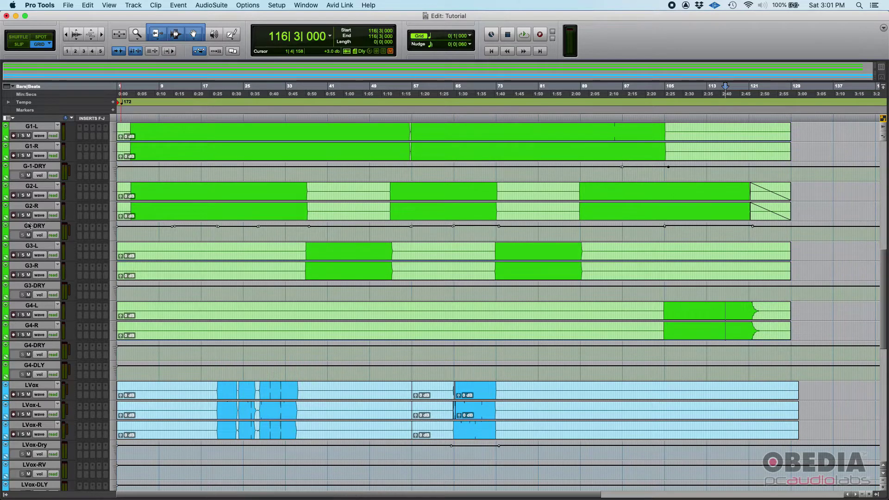
left_click_drag(886, 292, 883, 166)
left_click_drag(313, 151, 432, 198)
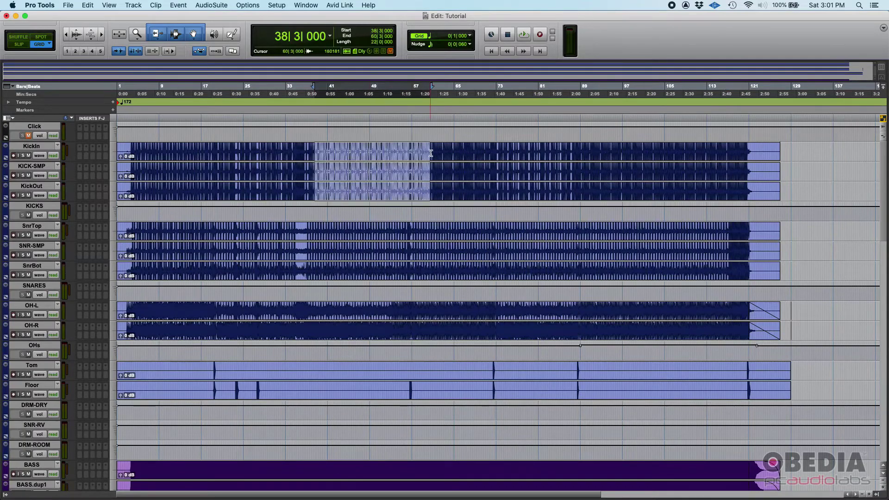
scroll(372, 233, "down", 5)
left_click(373, 352)
scroll(374, 351, "down", 6)
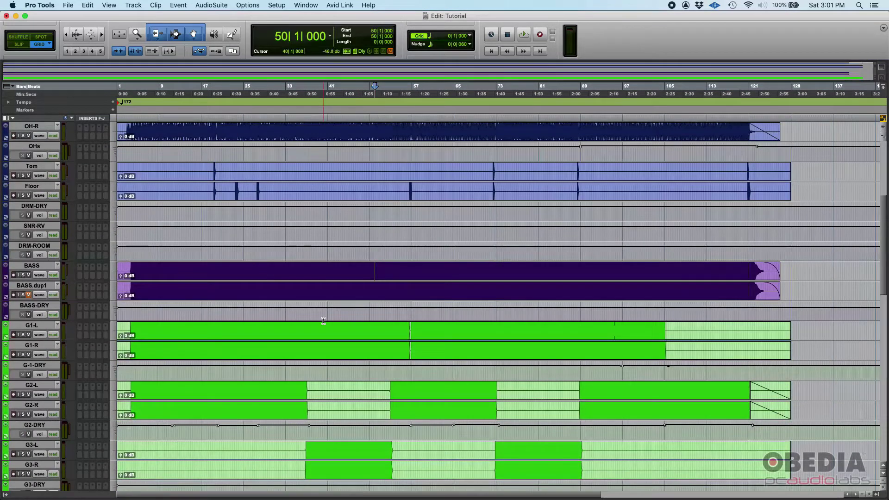
scroll(402, 381, "down", 10)
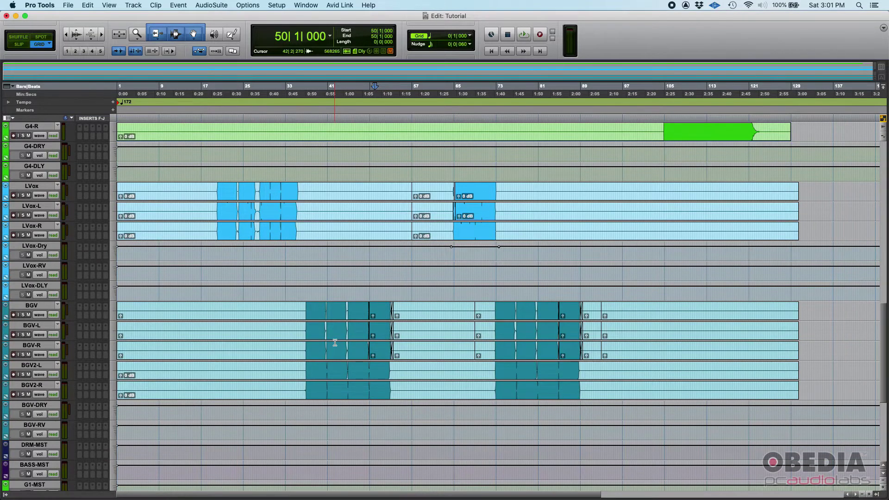
- Show the Mix window and switch its channel strips from narrow to wide
key("super+equal")
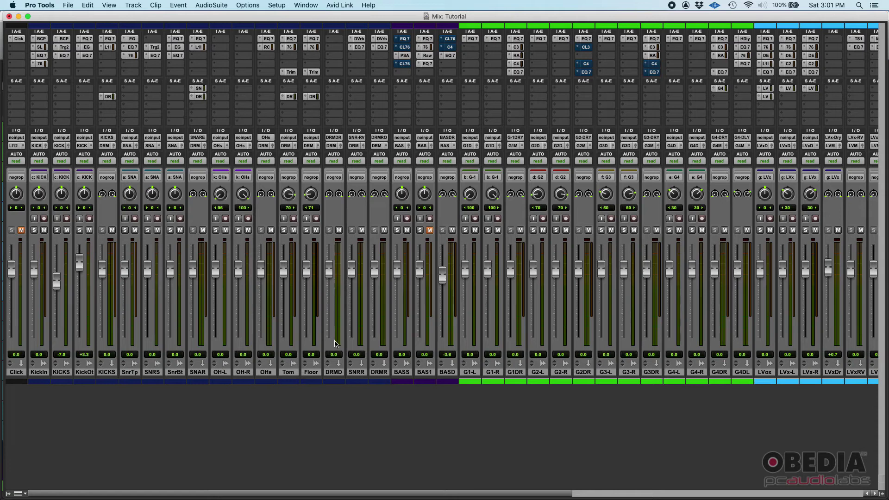
left_click(37, 383)
key("ctrl+alt+super+m")
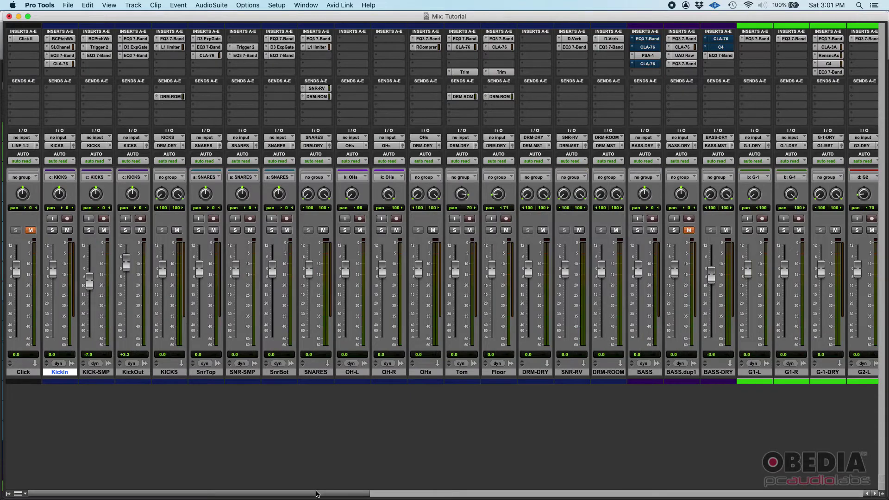
- Look across the wide channel strips to the color-coded master tracks, from DRM-MST through BGV-MST and 2MIX
left_click_drag(316, 494, 497, 493)
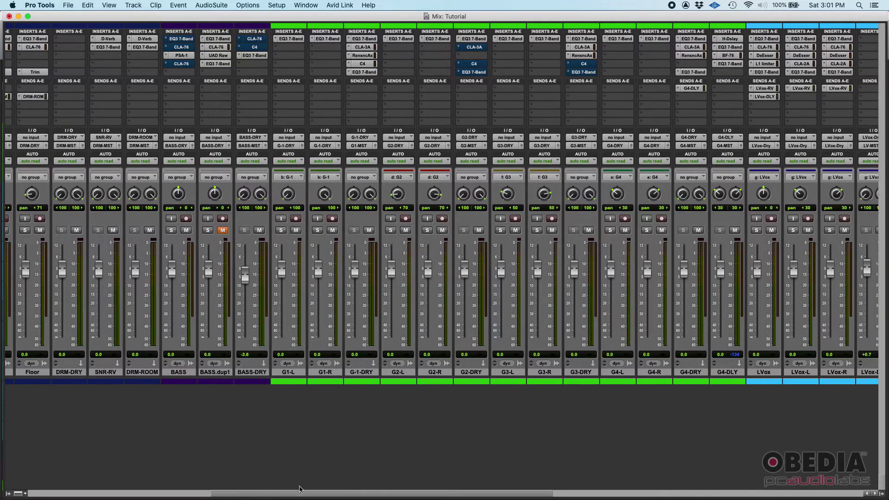
scroll(293, 421, "right", 15)
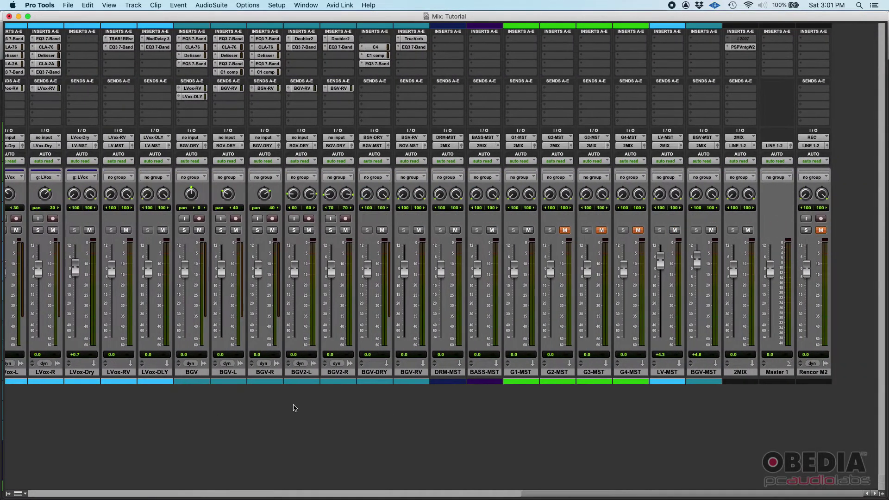
left_click(440, 373)
left_click(707, 372, "shift")
left_click(731, 373)
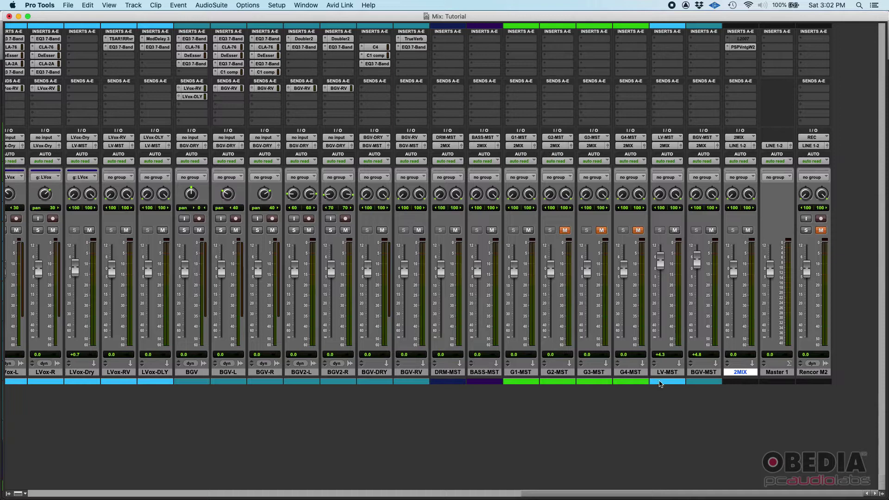
left_click(715, 382)
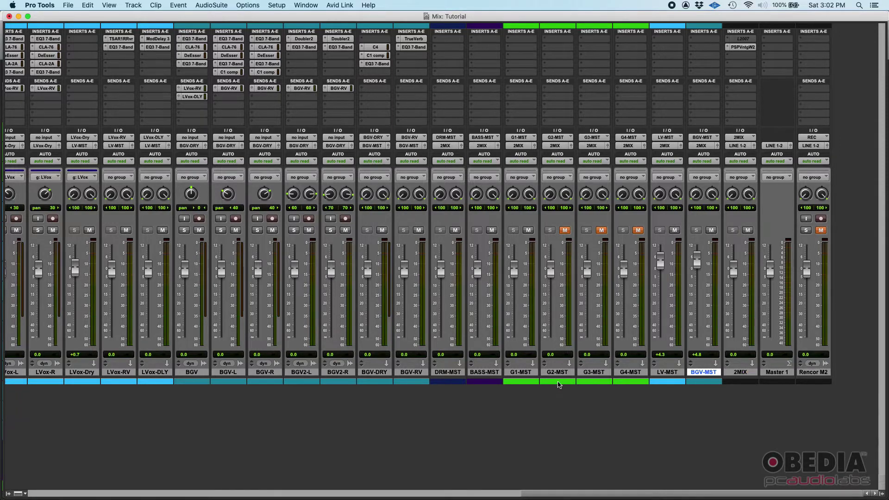
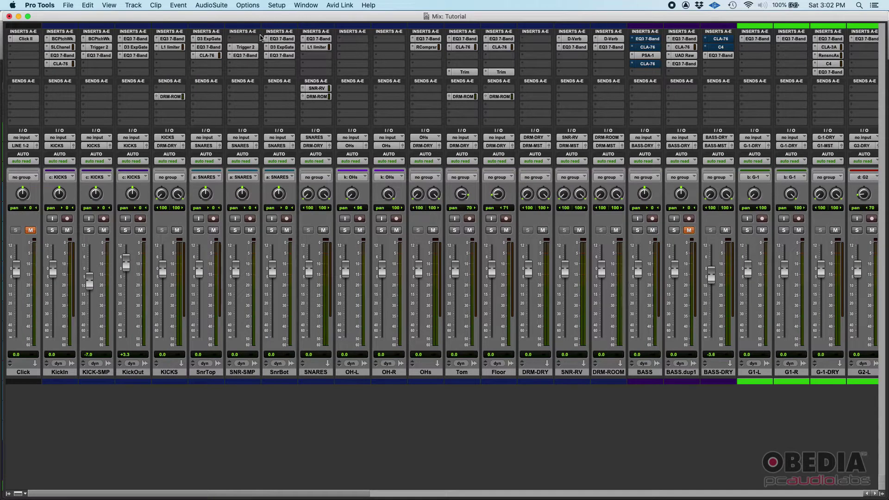
- Open the Color Palette from the KickIn channel's color strip and expand its UI Customization options
left_click(246, 382)
double_click(69, 381)
left_click_drag(330, 171, 343, 146)
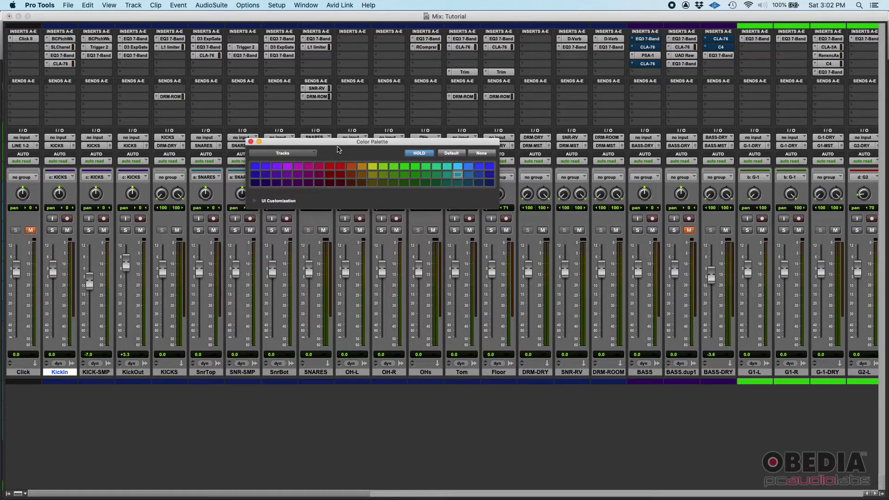
left_click(254, 203)
left_click(255, 203)
left_click(254, 202)
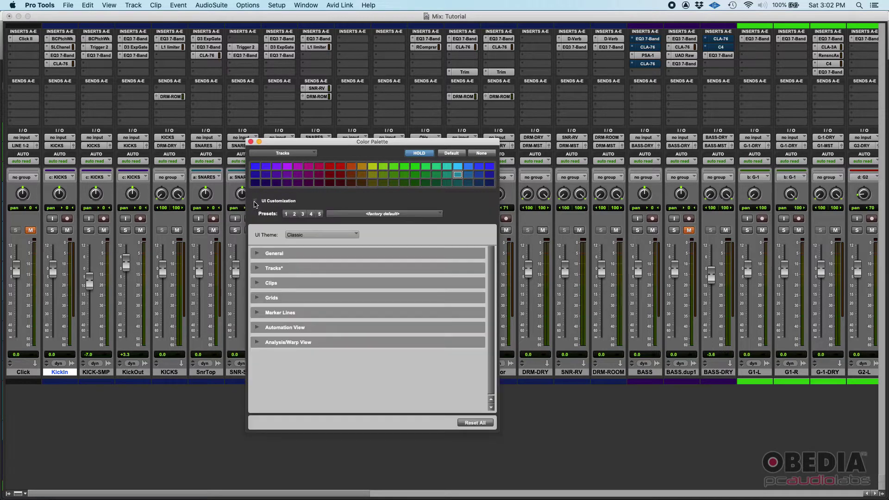
- Look through the General, Tracks, Clips, Grids and Marker Lines sections of the UI Customization options
left_click(258, 269)
left_click(258, 268)
left_click(258, 254)
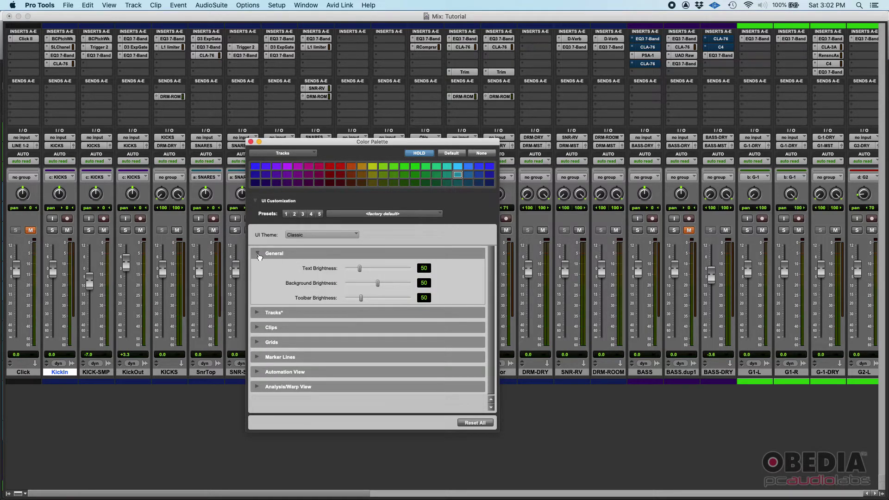
left_click(258, 253)
left_click(257, 283)
left_click(258, 283)
left_click(257, 300)
left_click(260, 302)
left_click(258, 315)
left_click(258, 315)
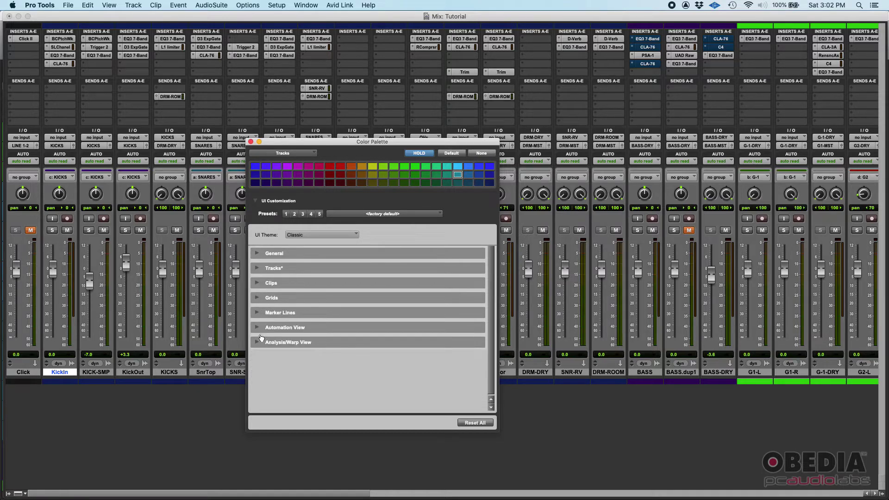
- Set the Track Header Saturation to 100 in the Tracks customization section, and close the Color Palette
left_click(258, 269)
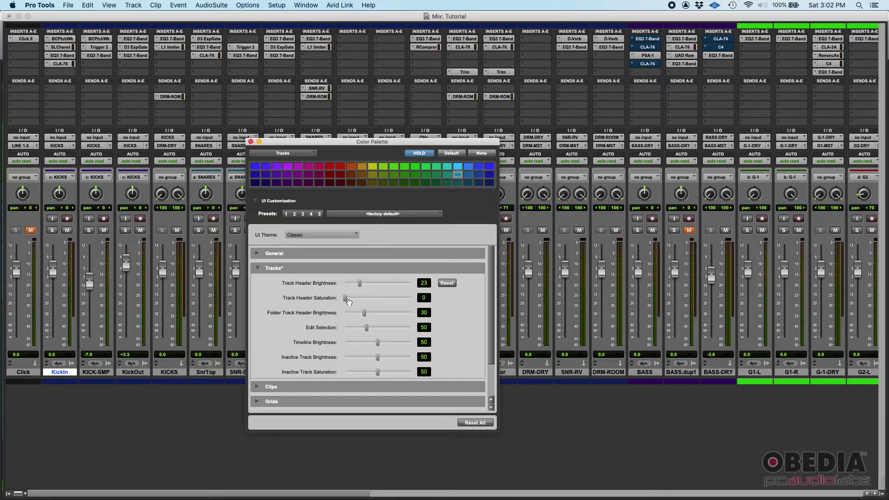
left_click_drag(346, 302, 423, 303)
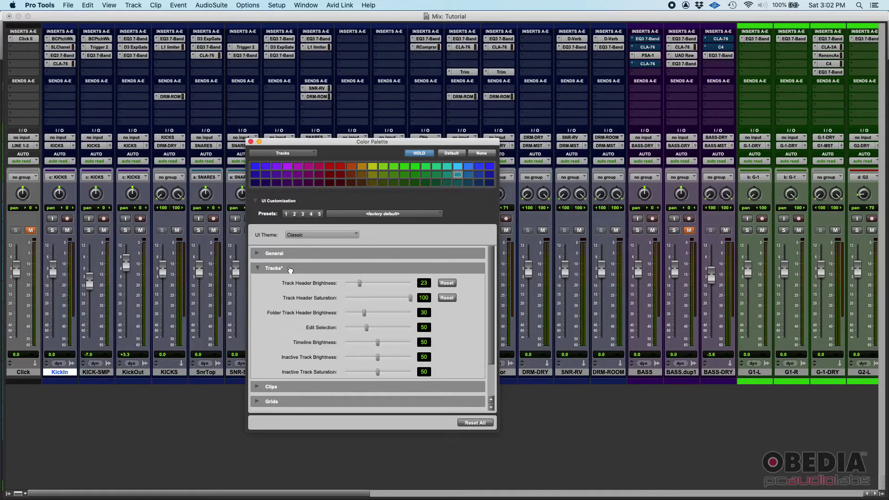
left_click_drag(281, 144, 135, 335)
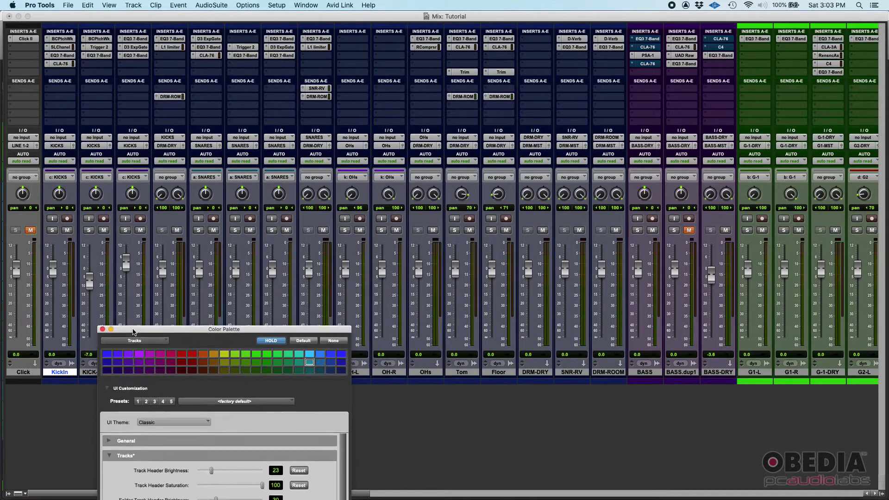
left_click_drag(279, 334, 281, 107)
left_click(106, 105)
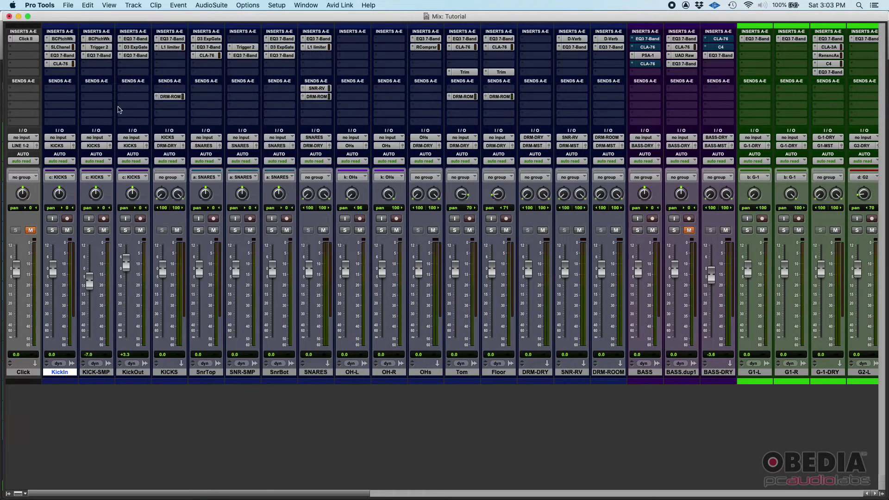
- Examine the fully saturated track colors across the Mix window channel strips and the Edit window track headers
scroll(330, 423, "right", 3)
scroll(330, 423, "right", 10)
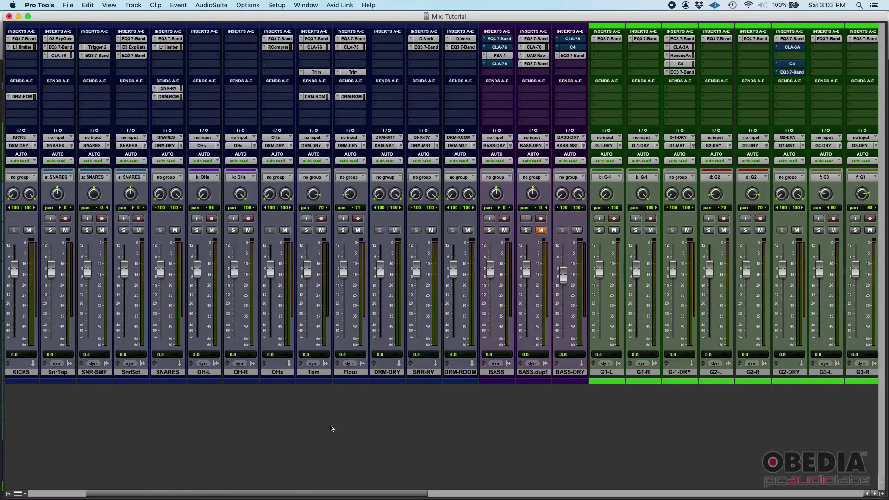
scroll(331, 428, "right", 4)
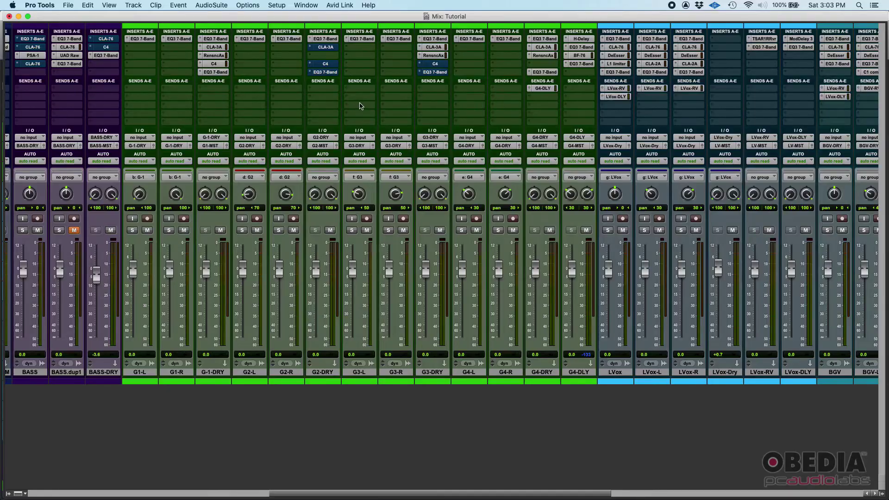
key("super+equal")
scroll(337, 193, "up", 7)
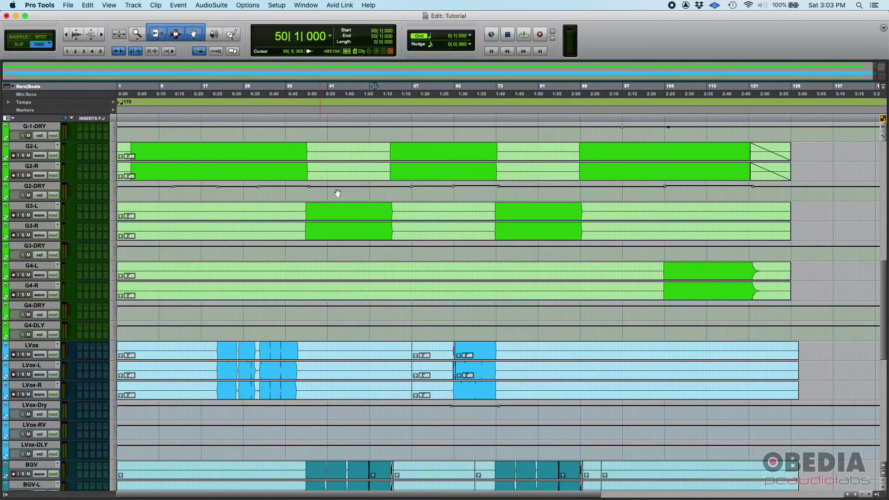
left_click(244, 147)
key("super+equal")
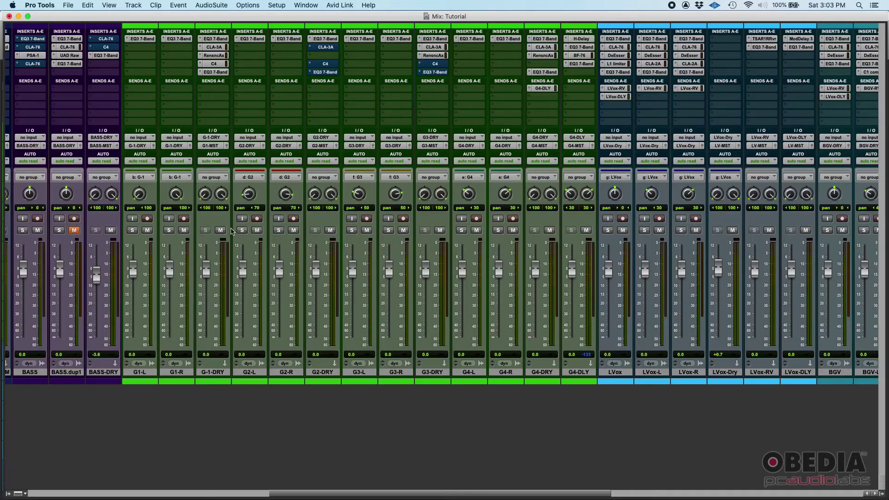
scroll(237, 232, "right", 10)
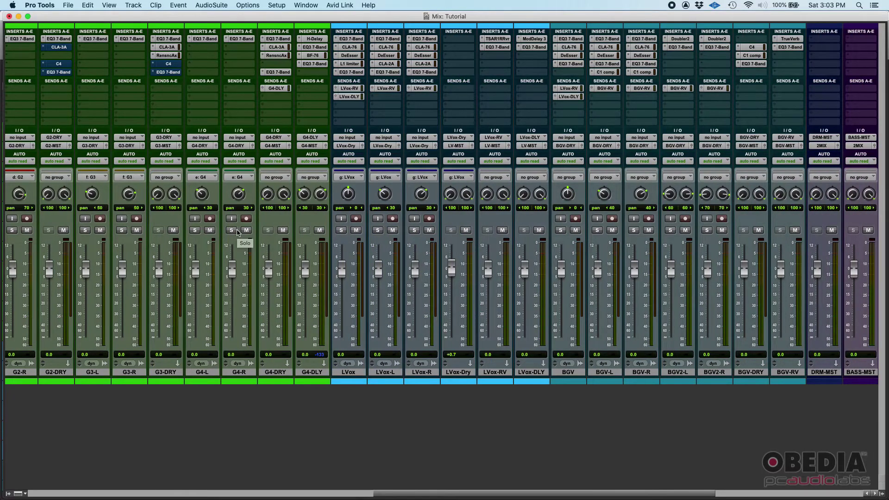
- Switch the Mix window back to narrow channel strips and check the lead vocal, background vocal and drum master channels
key("ctrl+alt+super+m")
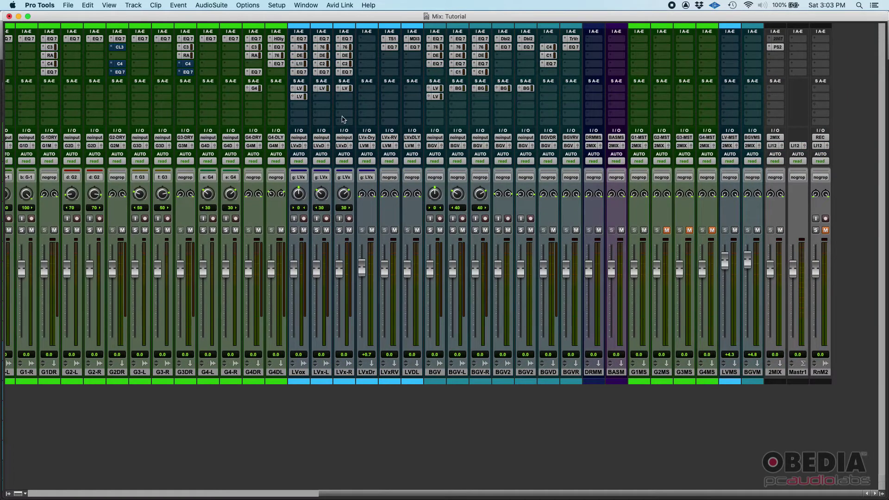
left_click(301, 372)
left_click(436, 372)
left_click(572, 372)
left_click(599, 373)
- Look back and forth across the narrow mixer, comparing the drum, bass, guitar, vocal and master channel colors
scroll(215, 369, "left", 5)
scroll(349, 362, "left", 3)
scroll(211, 377, "left", 5)
scroll(211, 378, "right", 15)
scroll(212, 381, "left", 15)
scroll(213, 381, "right", 15)
scroll(210, 382, "left", 15)
scroll(207, 385, "right", 15)
scroll(207, 386, "left", 15)
scroll(207, 386, "right", 15)
scroll(208, 386, "left", 15)
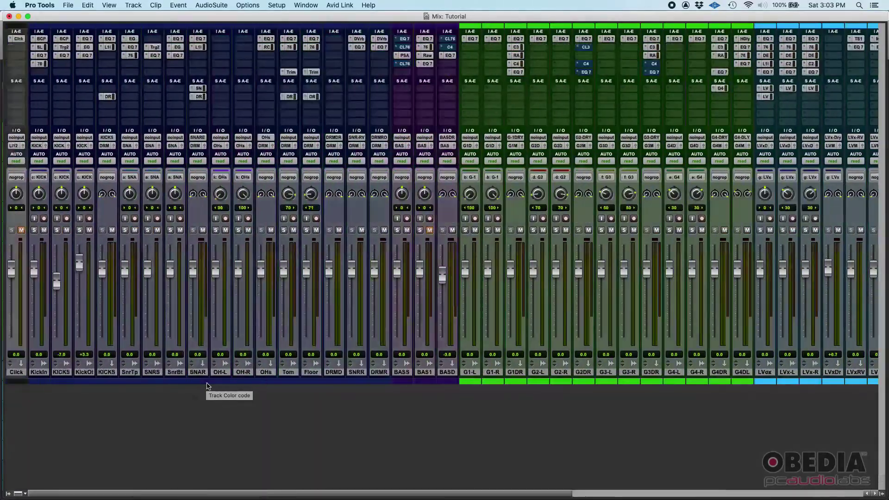
scroll(207, 385, "right", 10)
- Return to the Edit window and look over the color-coded bass, guitar and vocal tracks
key("super+equal")
scroll(207, 385, "down", 5)
scroll(209, 393, "up", 8)
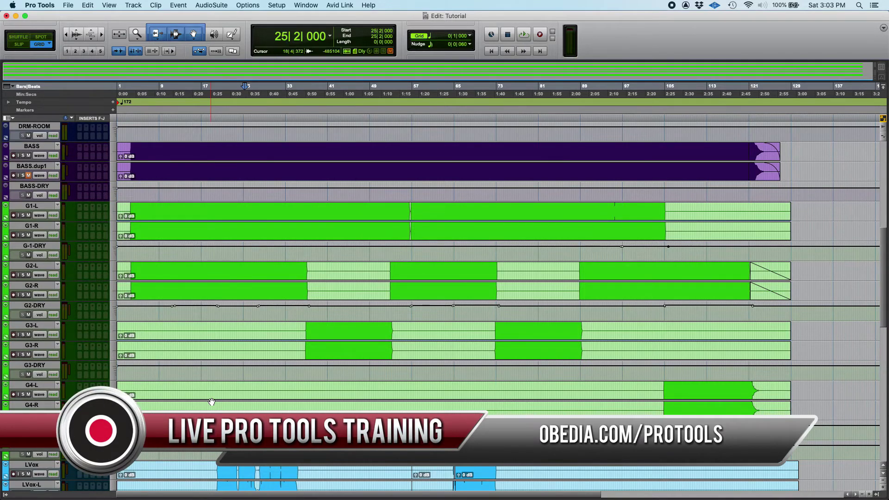
key("super+z")
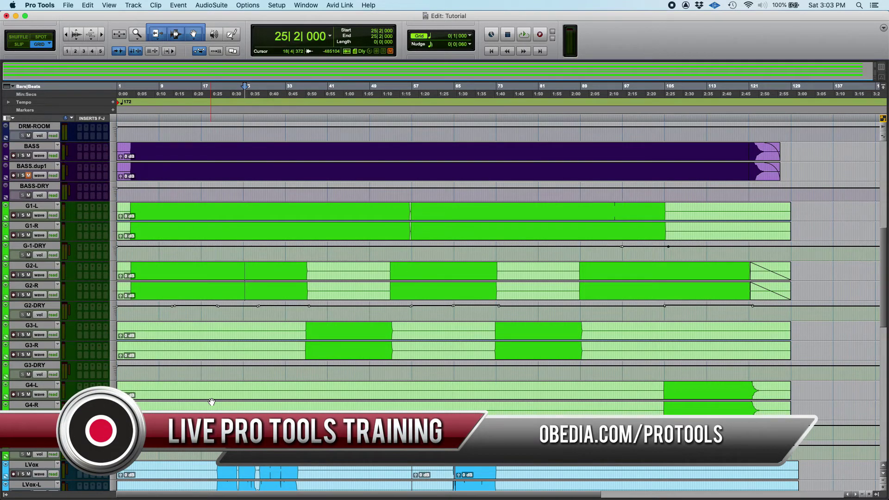